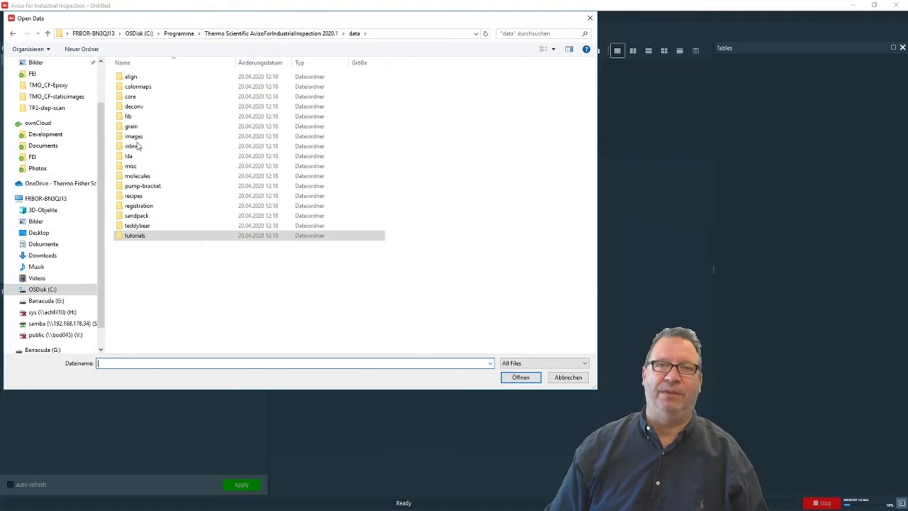
- Load spring_loaded_cam.am from the tutorials data folder into the project
double_click(139, 235)
scroll(142, 238, "down", 1)
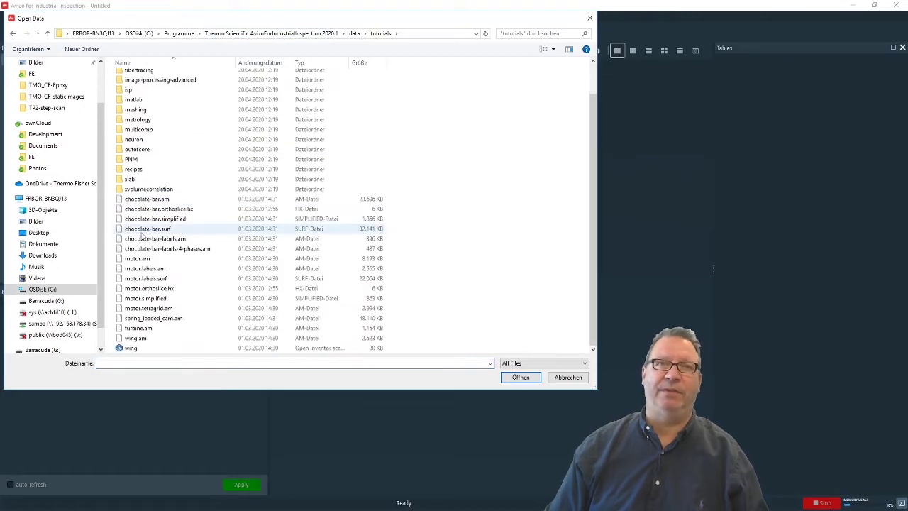
double_click(142, 318)
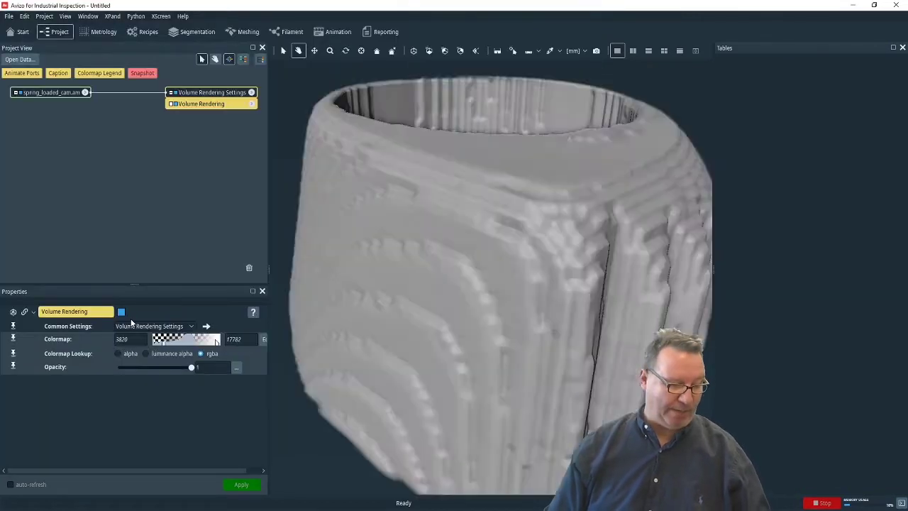
- Attach an Ortho Views module to the spring_loaded_cam.am dataset to show three orthogonal slices
scroll(409, 264, "down", 3)
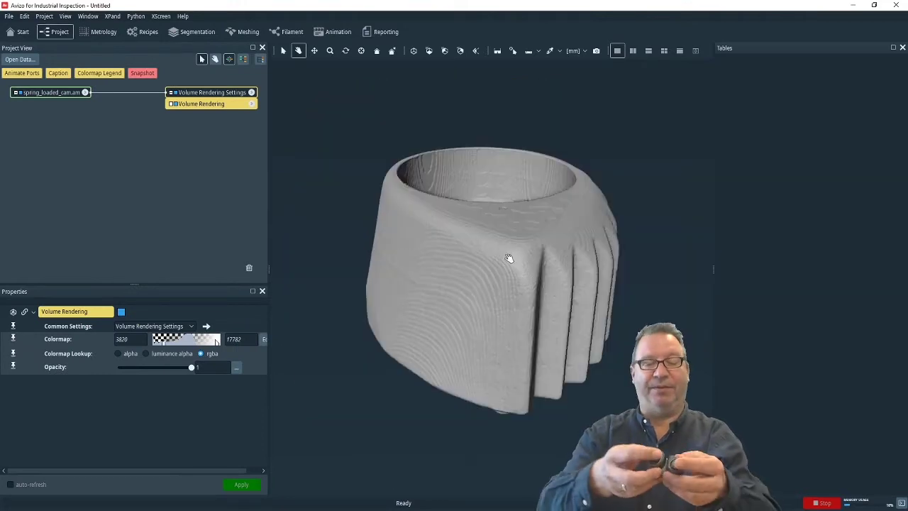
left_click_drag(511, 257, 441, 357)
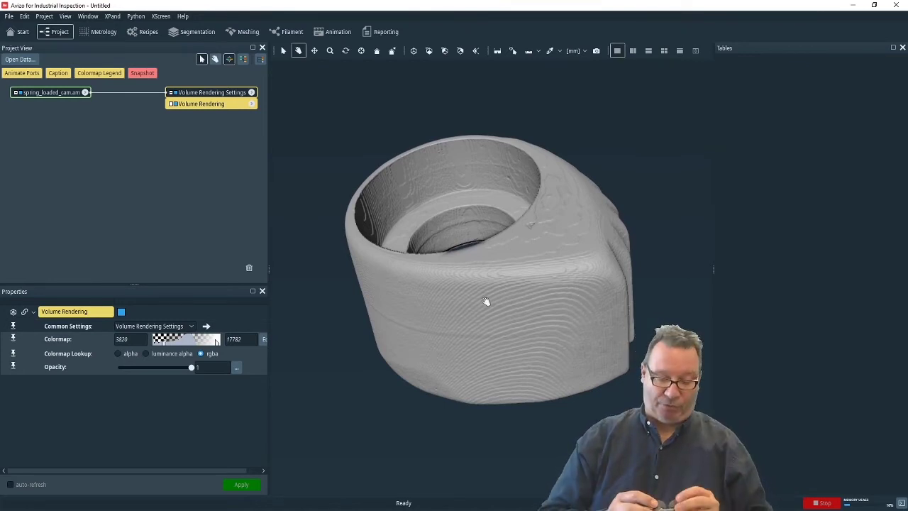
left_click(51, 92)
right_click(51, 92)
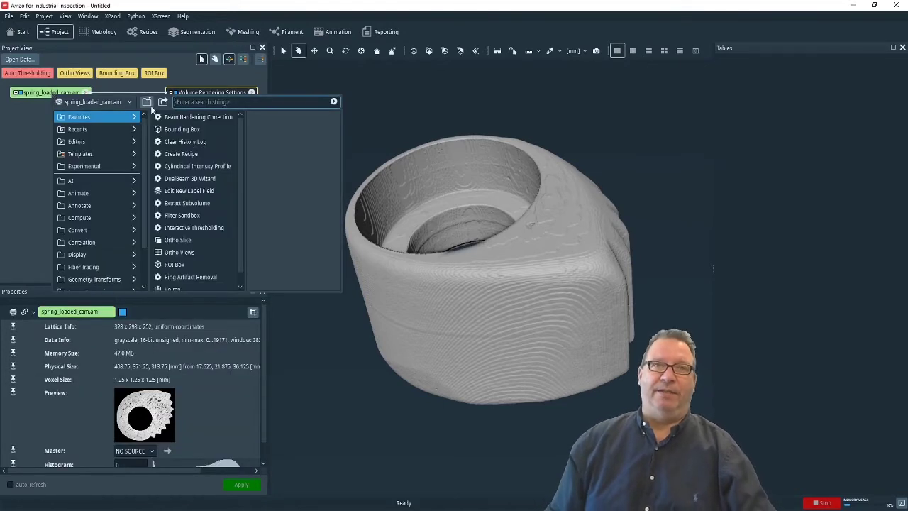
left_click(183, 253)
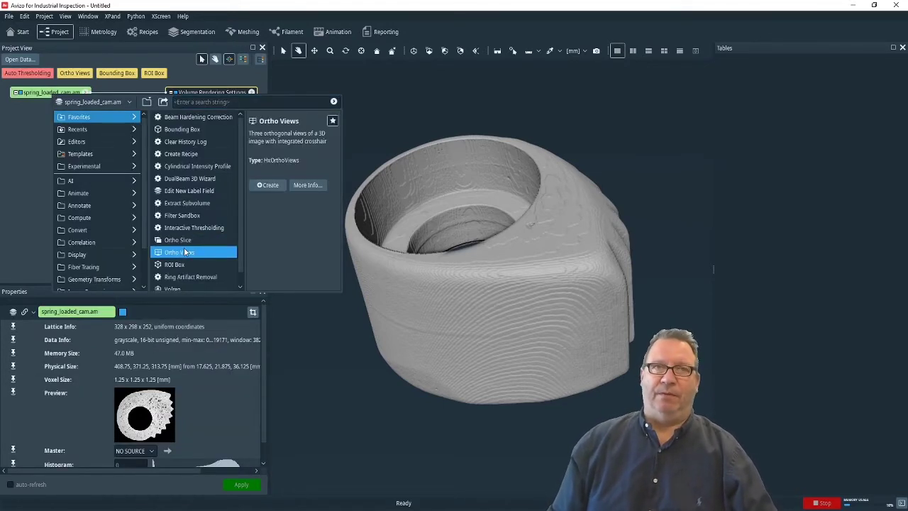
left_click(260, 186)
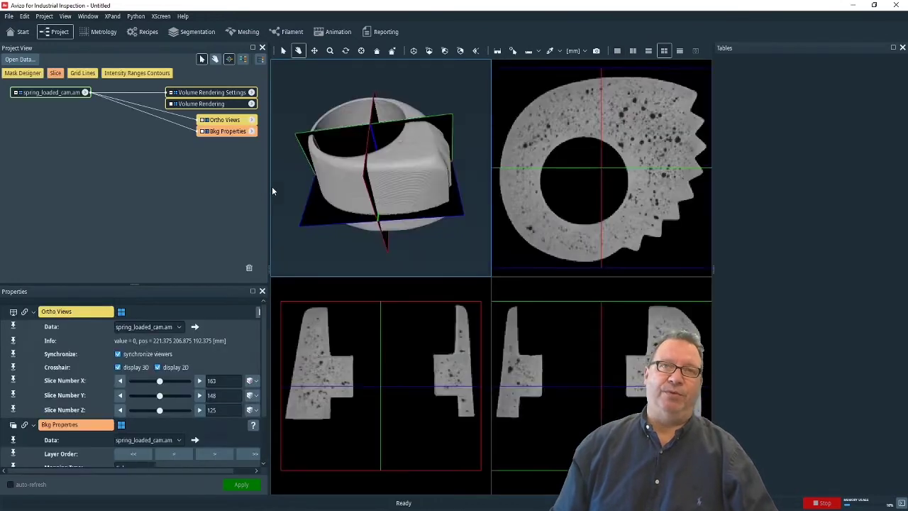
- Move the orthogonal slice planes in the 3D view to about slice X 166, Y 155 and Z 138
left_click_drag(305, 187, 382, 183)
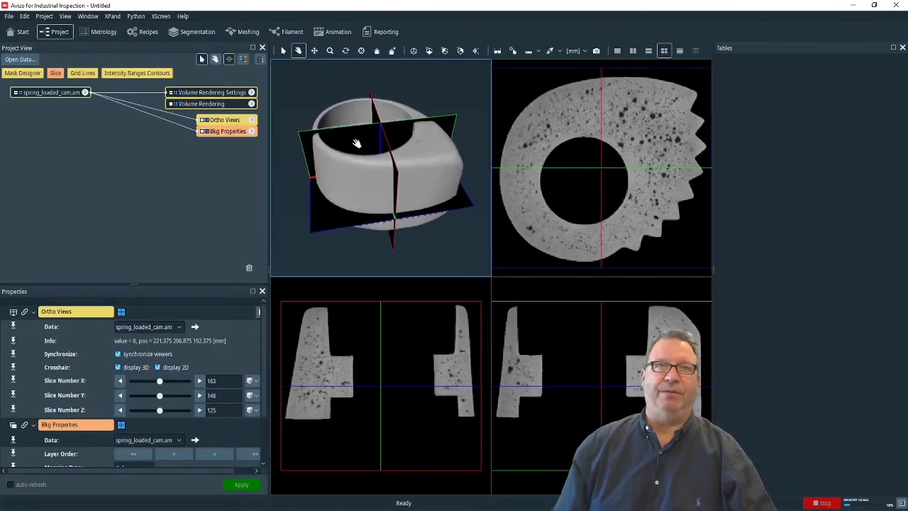
key("Escape")
left_click_drag(358, 148, 370, 161)
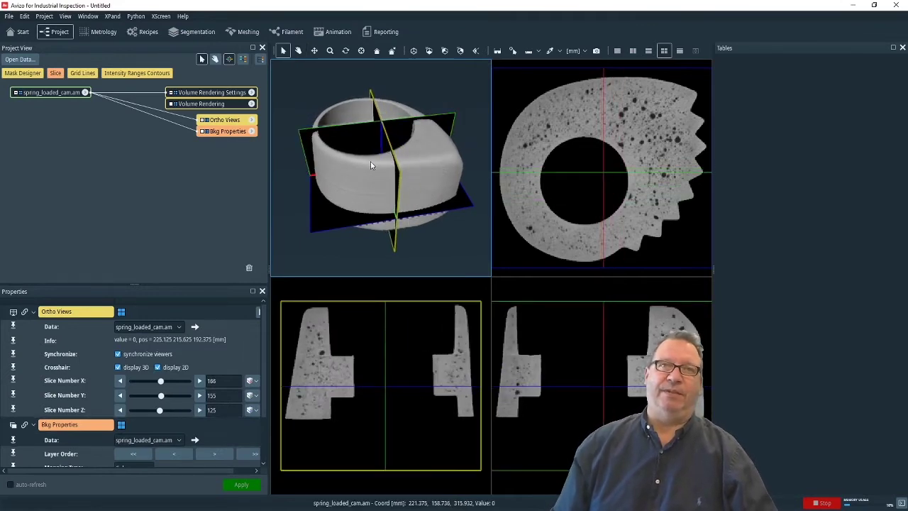
left_click_drag(346, 220, 344, 217)
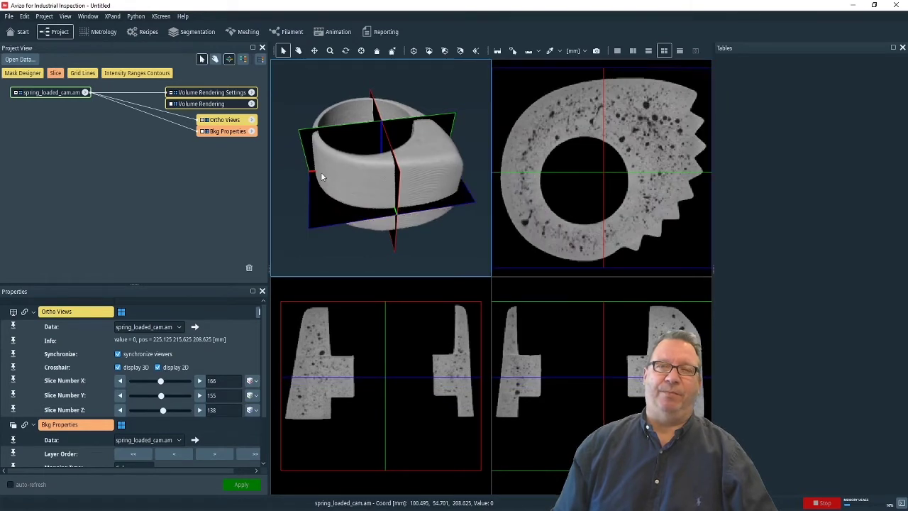
- Remove the volume rendering and its settings from the project and move the Ortho Views modules up into their place
left_click_drag(200, 93, 249, 267)
left_click_drag(229, 122, 216, 96)
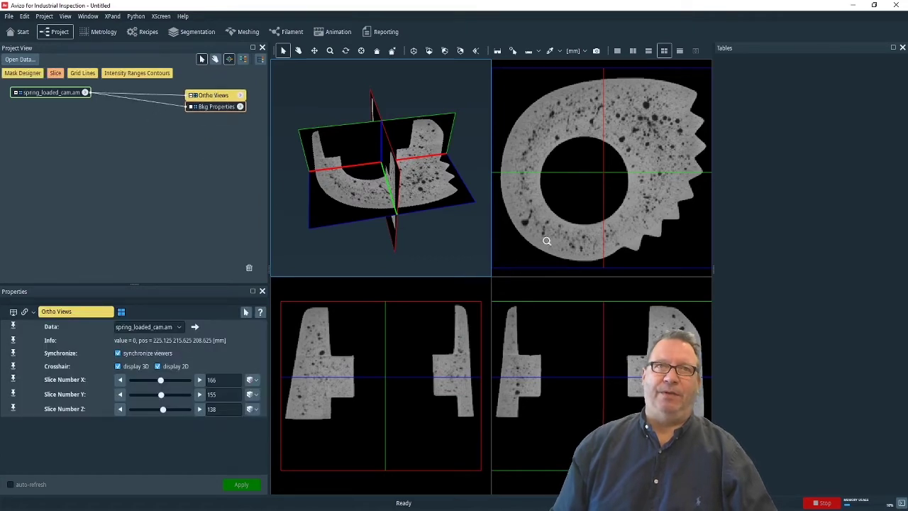
- Attach an Auto Thresholding module from the binarization tools to the spring_loaded_cam.am dataset
left_click(44, 93)
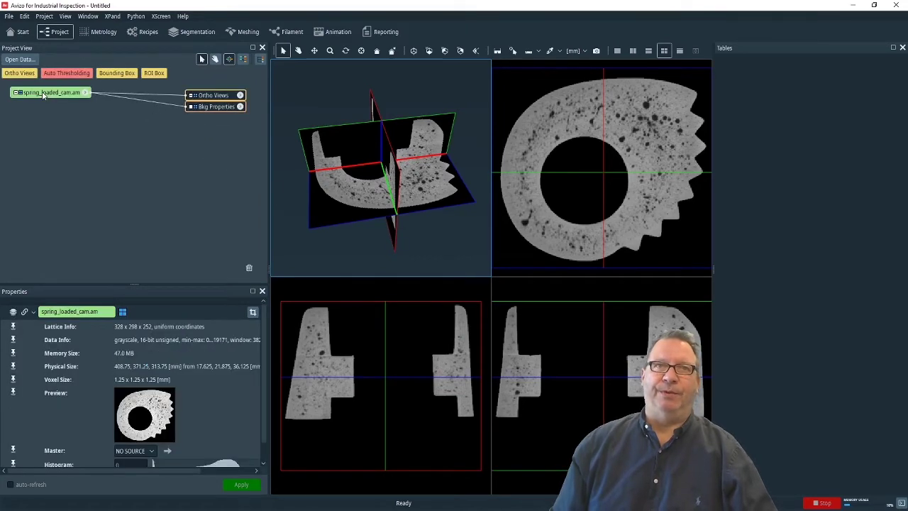
right_click(43, 94)
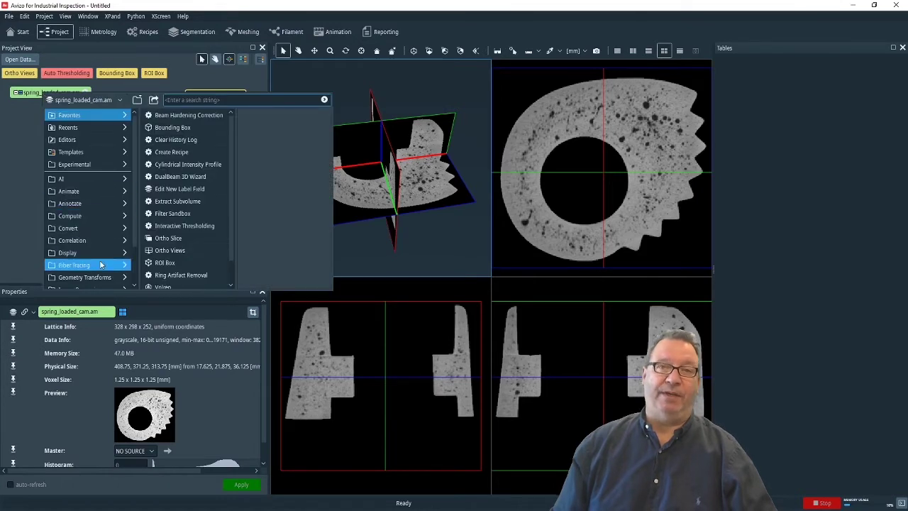
scroll(101, 264, "down", 2)
mouse_move(101, 253)
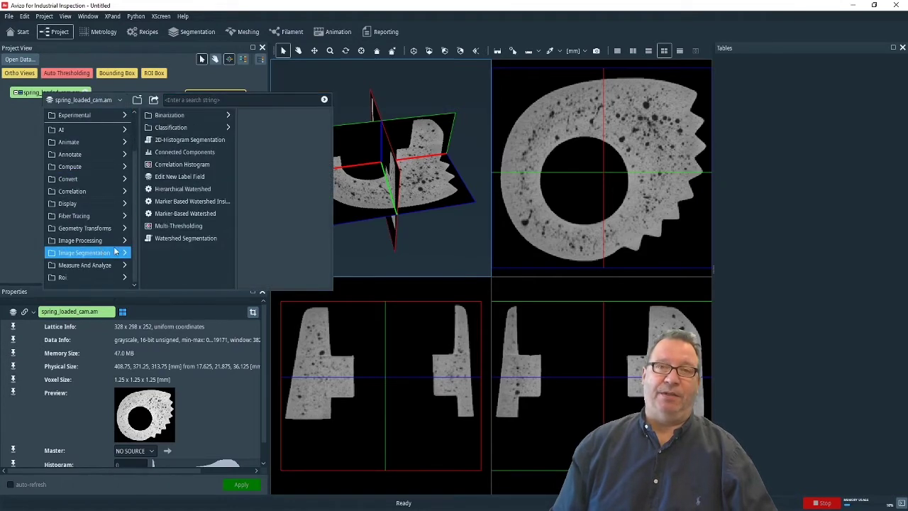
mouse_move(167, 121)
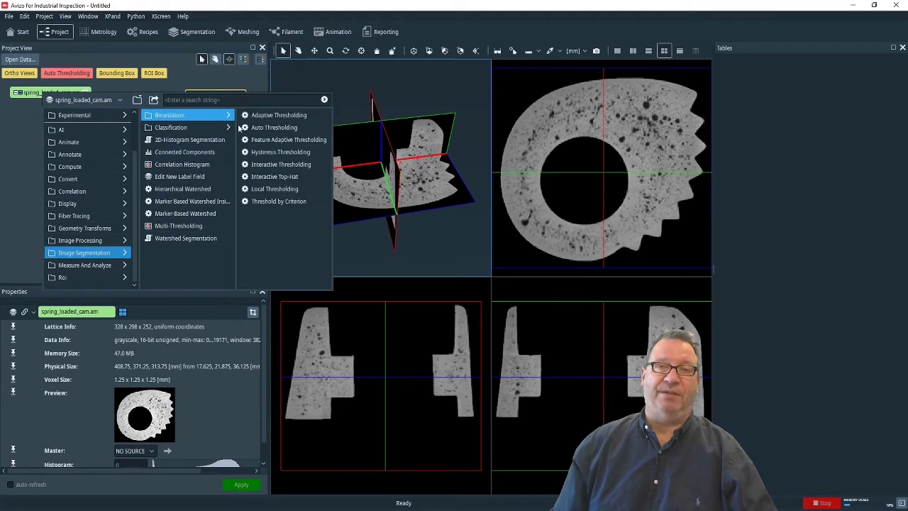
mouse_move(260, 134)
left_click(260, 191)
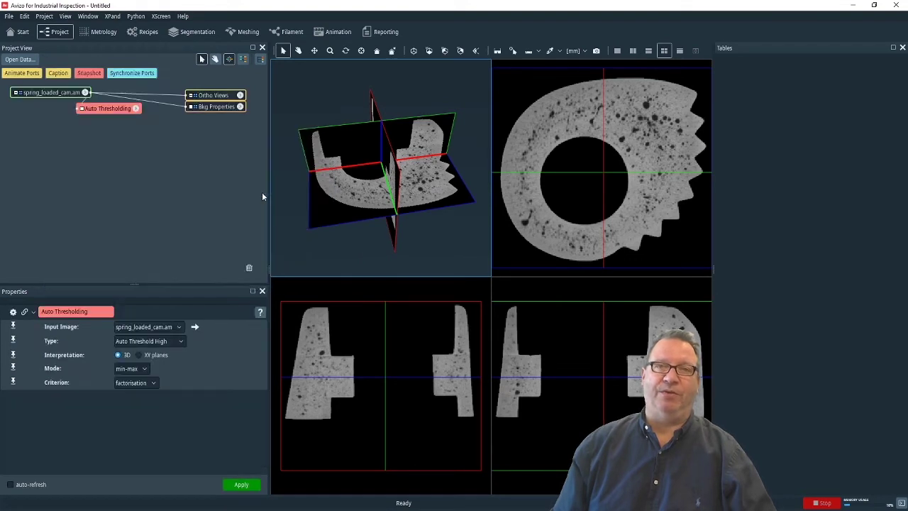
- Run the thresholding with type Auto Threshold Low and check the computed threshold in the results table
left_click(172, 341)
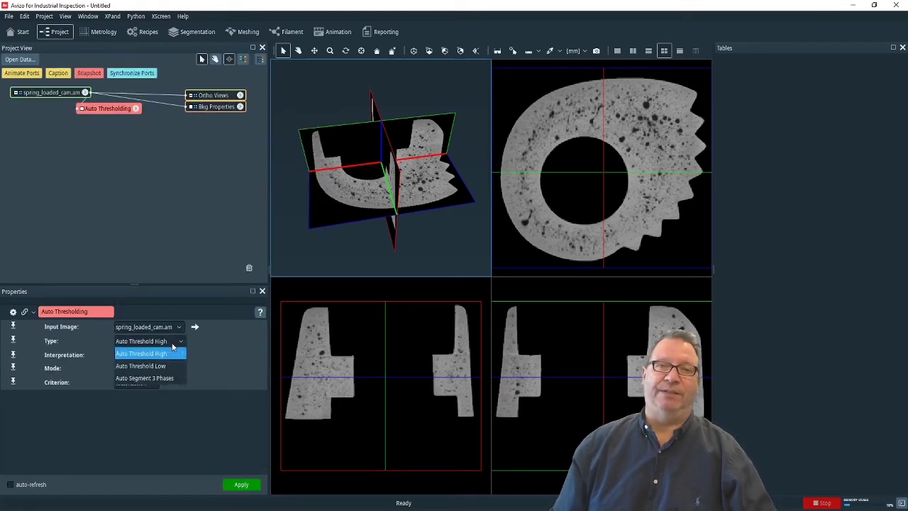
left_click(168, 366)
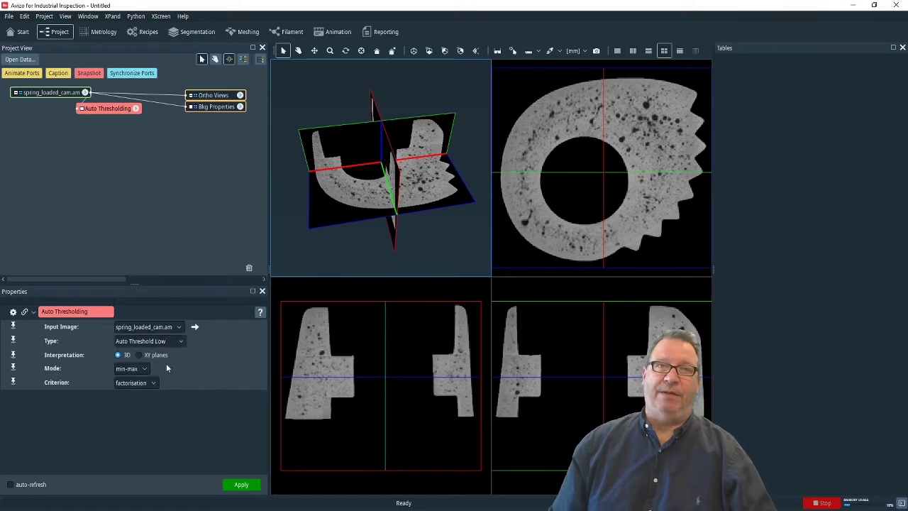
left_click(235, 485)
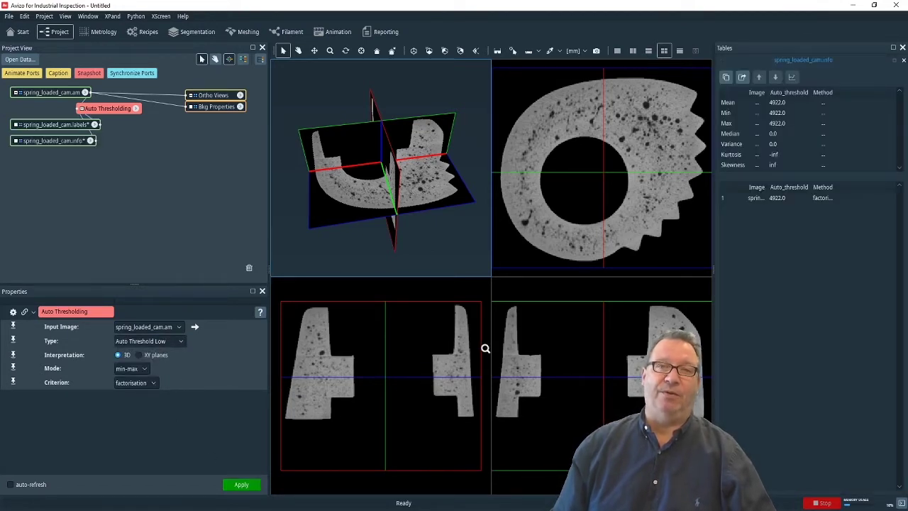
double_click(774, 199)
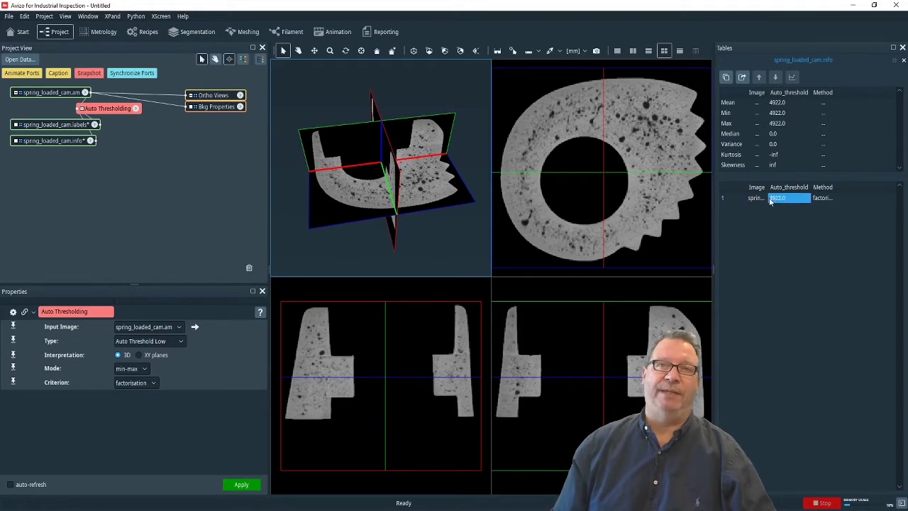
- Add a Slice module to Ortho Views as an overlay layer
left_click(215, 96)
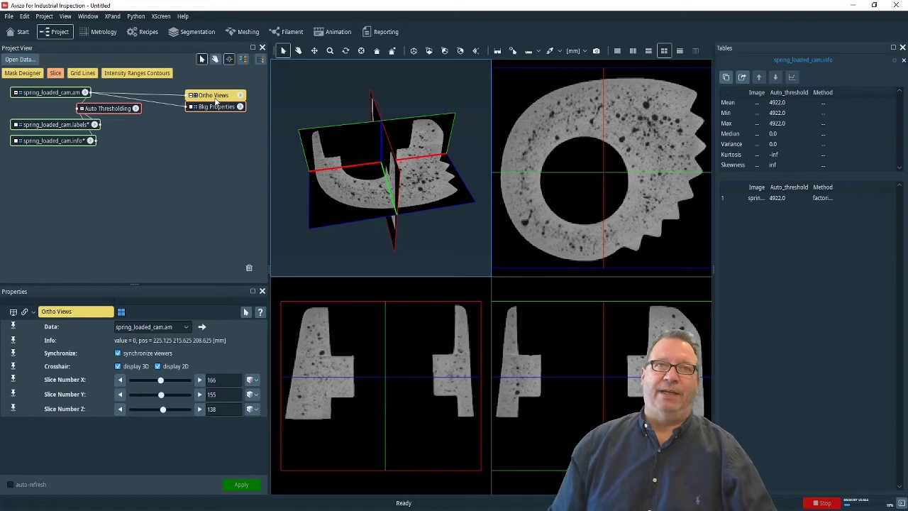
right_click(215, 99)
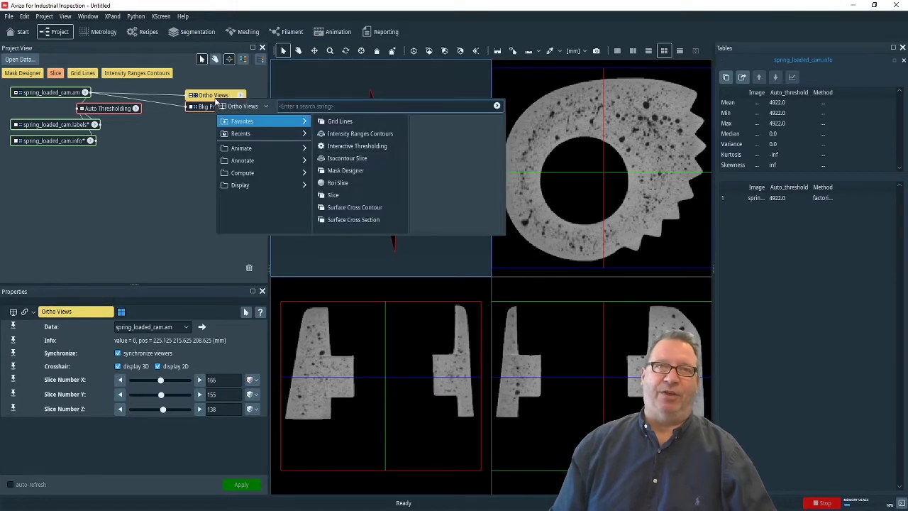
mouse_move(362, 194)
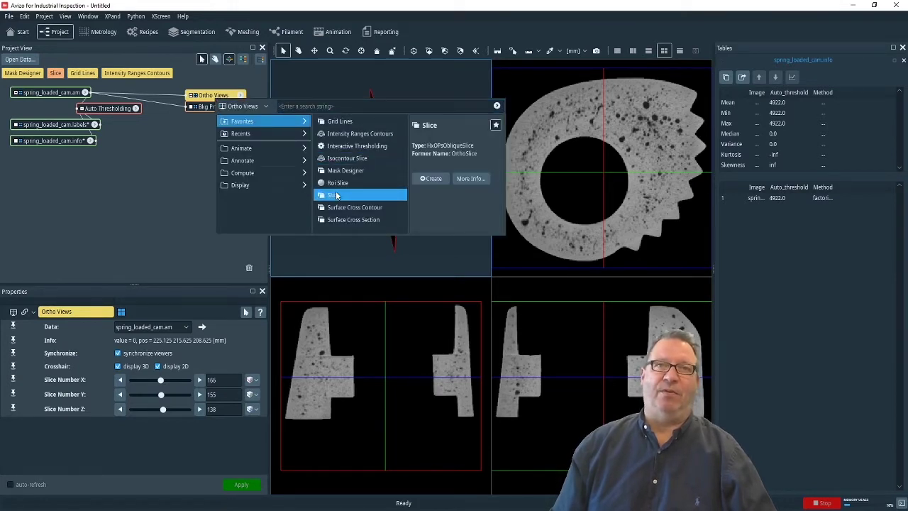
left_click(431, 178)
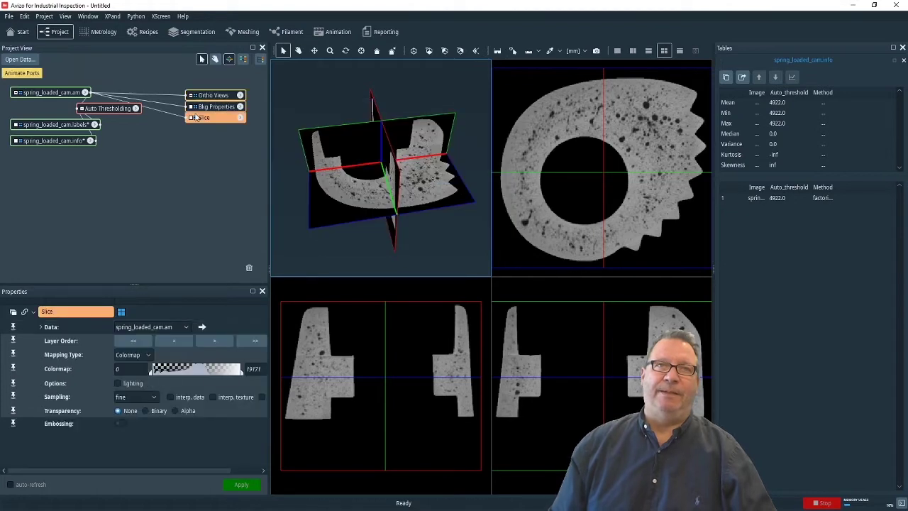
- Connect the Slice overlay to spring_loaded_cam.labels as its data and set its transparency to Binary
left_click(83, 130)
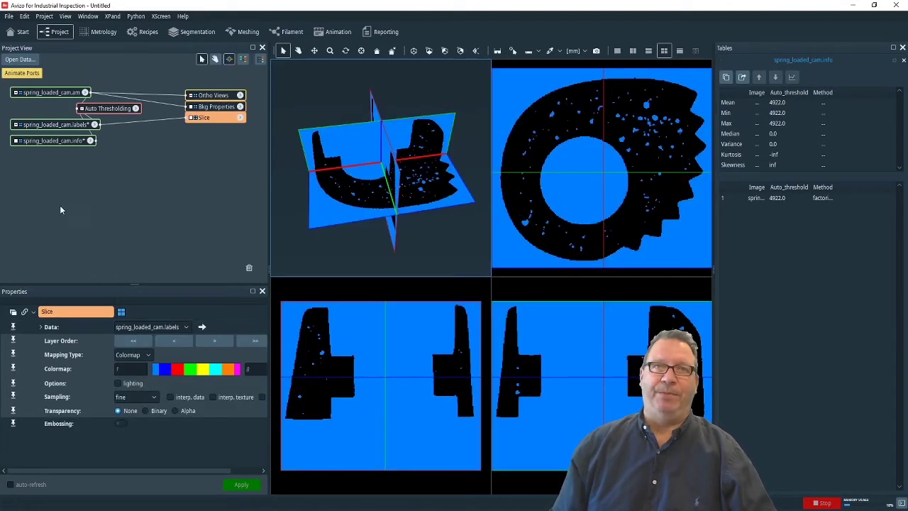
left_click(144, 411)
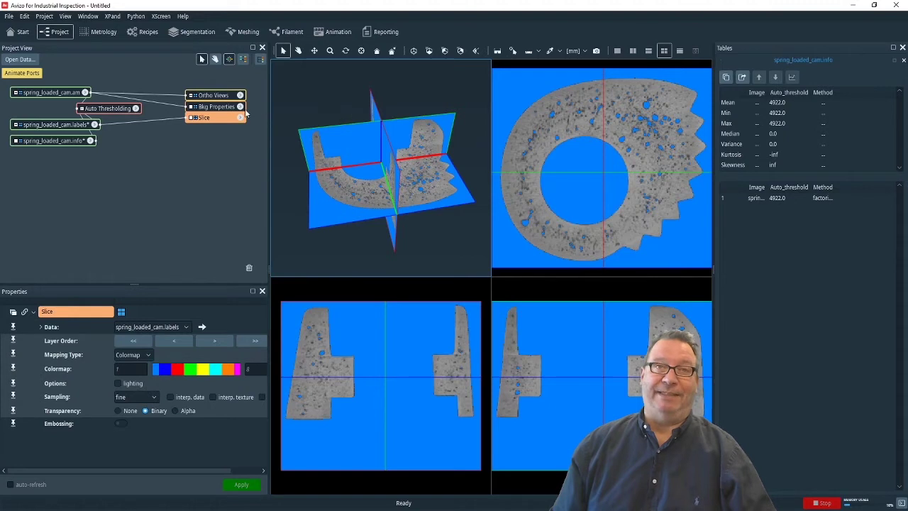
- Add a Voxelized Rendering of spring_loaded_cam.labels and inspect it in the 3D view
left_click(63, 125)
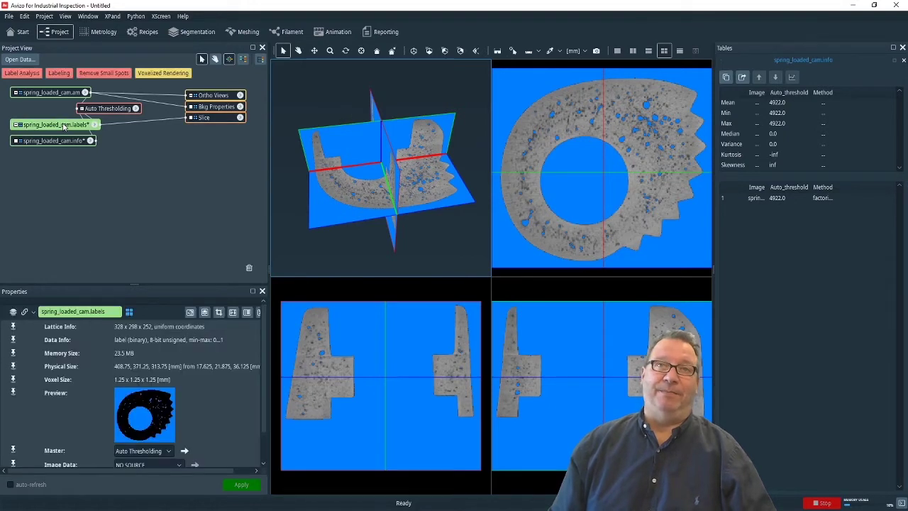
right_click(63, 125)
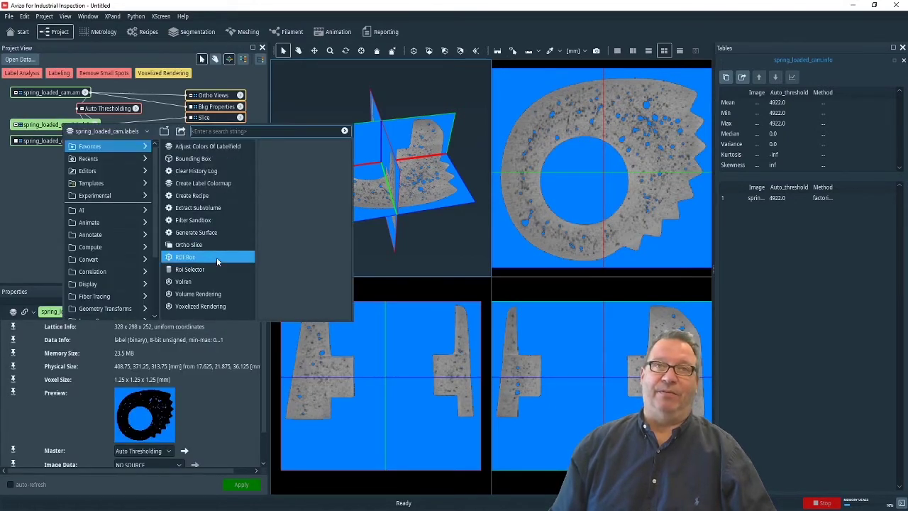
mouse_move(223, 307)
left_click(280, 222)
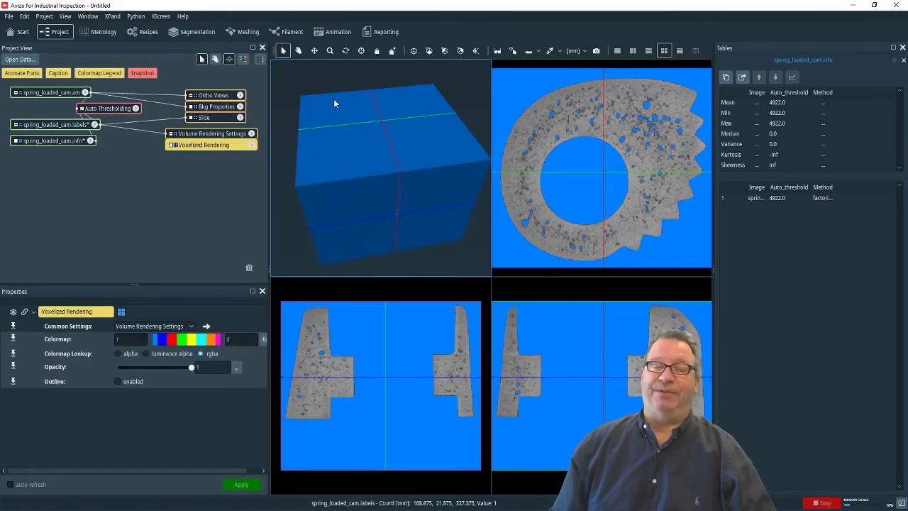
key("Escape")
left_click_drag(375, 205, 399, 201)
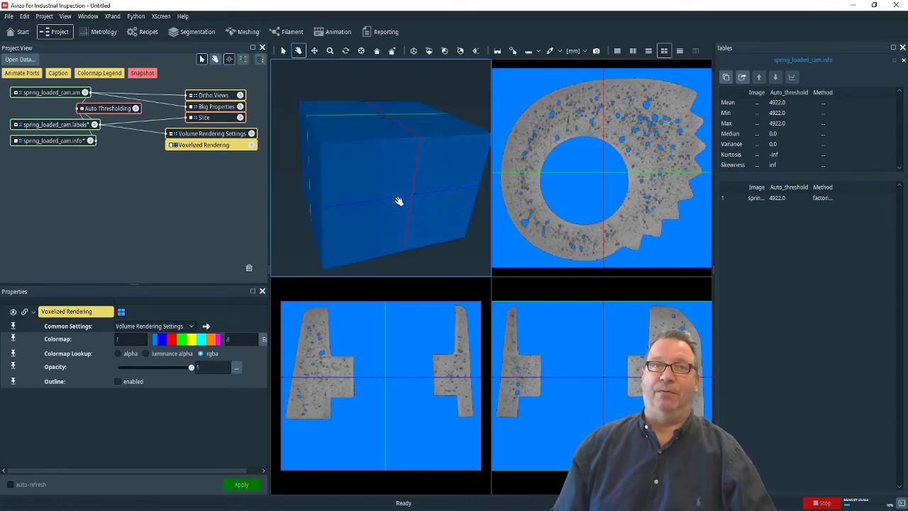
- Attach a Border Kill module from the features selection filters to spring_loaded_cam.labels
left_click(76, 128)
right_click(76, 129)
mouse_move(116, 227)
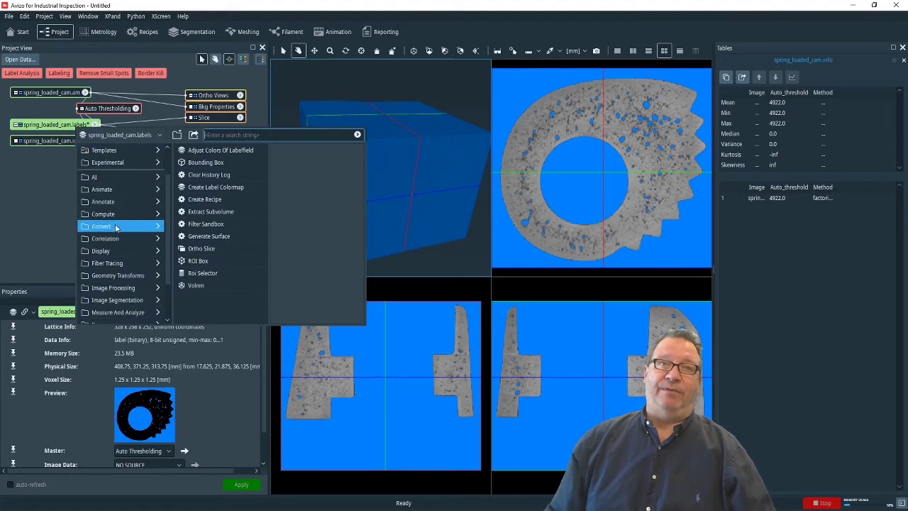
scroll(116, 228, "down", 1)
left_click(126, 264)
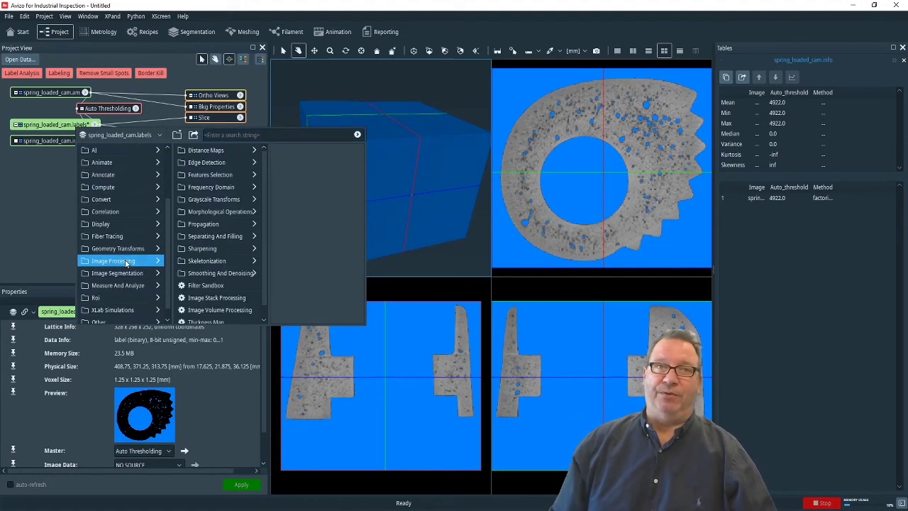
left_click(226, 181)
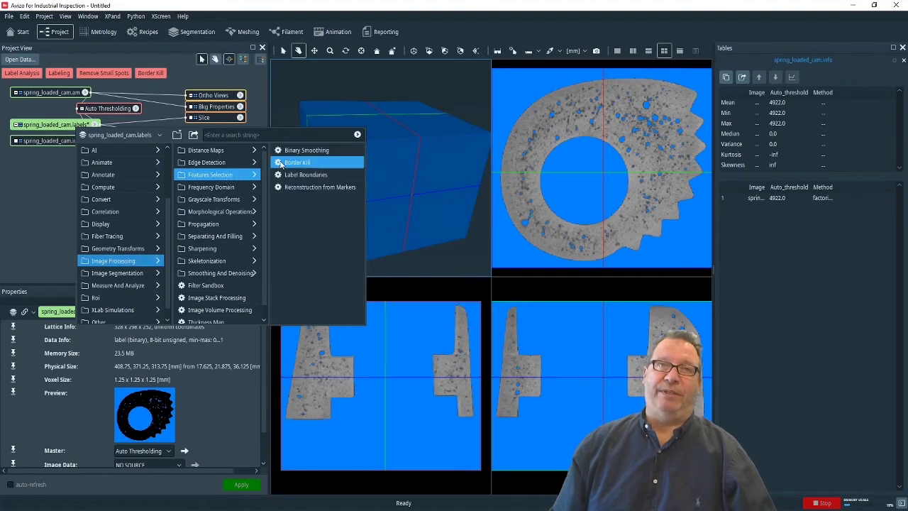
mouse_move(281, 165)
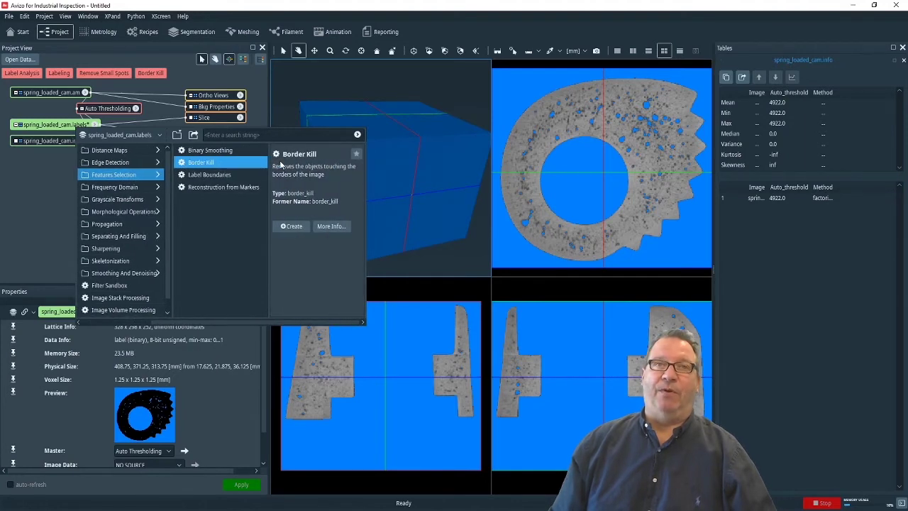
left_click(294, 226)
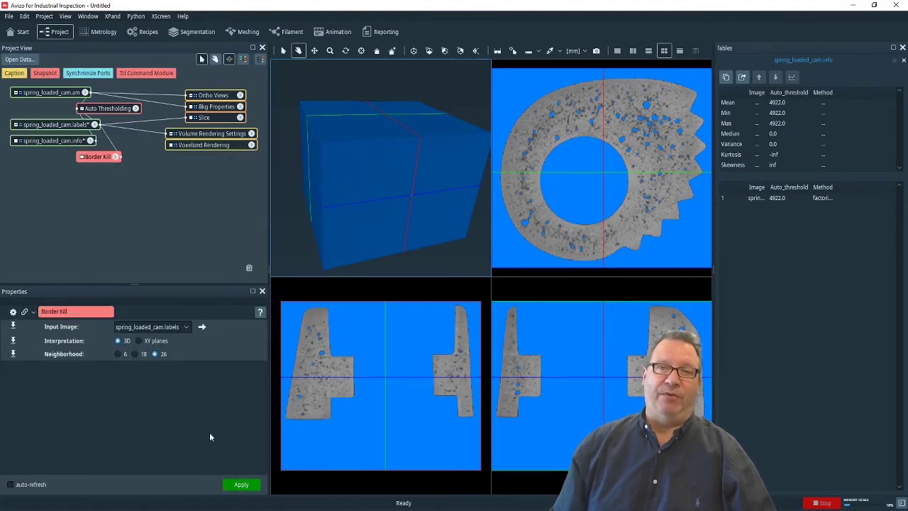
- Run Border Kill on spring_loaded_cam.labels in 3D with neighborhood 26, and connect the slice overlay and volume rendering to its result
left_click(241, 486)
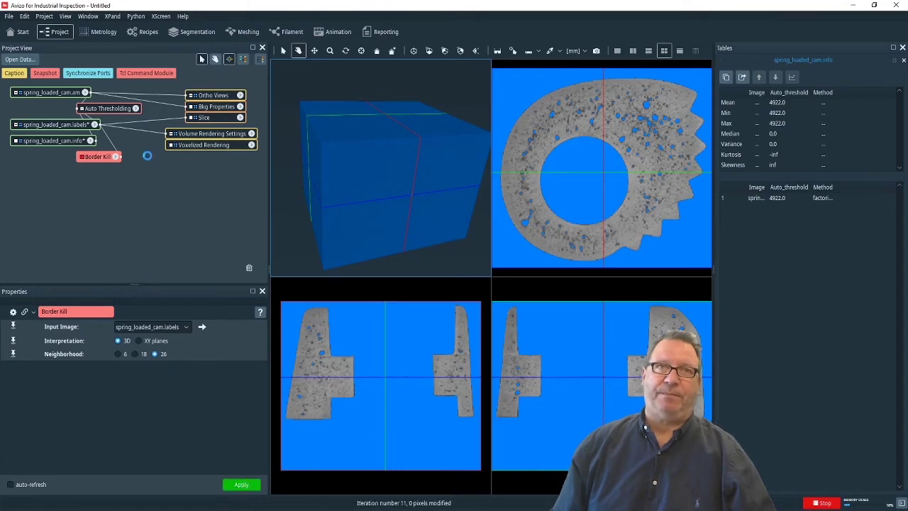
left_click_drag(144, 134, 95, 177)
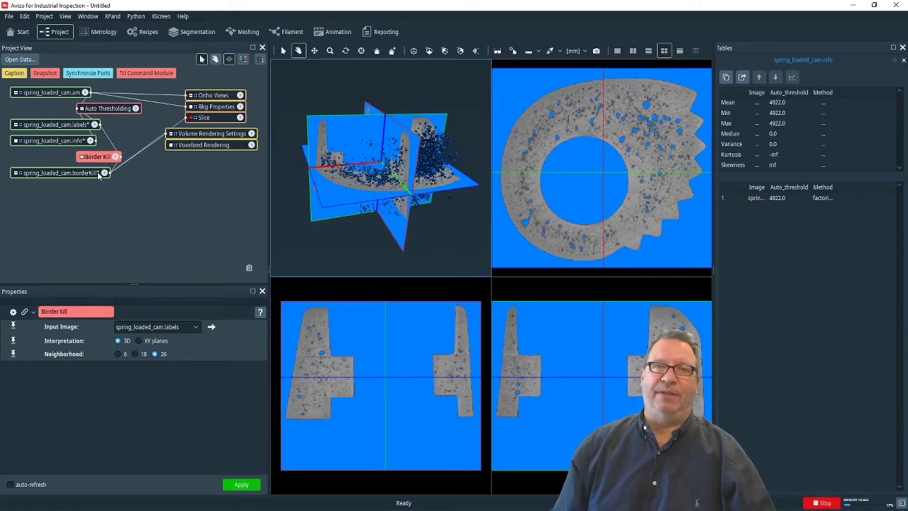
left_click_drag(339, 157, 386, 192)
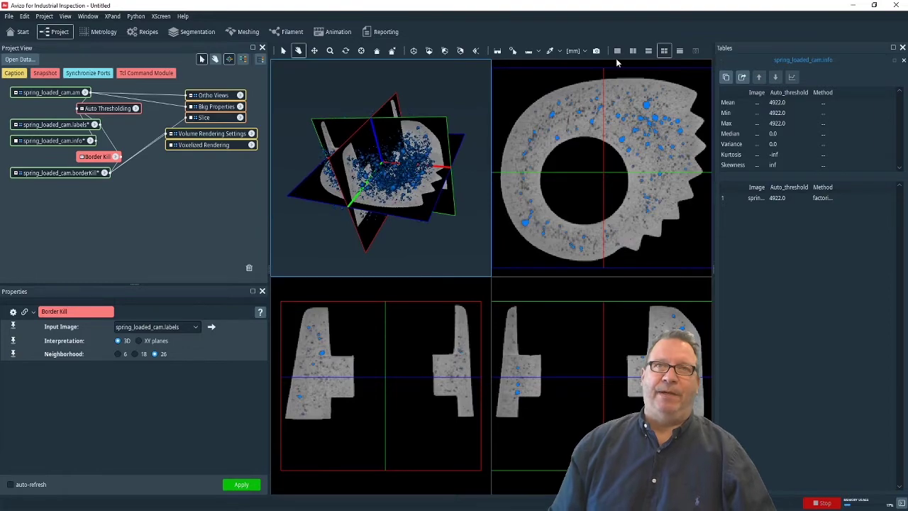
- Show the 3D view alone, zoom in on the pores and enable the outline of the Voxelized Rendering
left_click(618, 52)
scroll(513, 285, "up", 4)
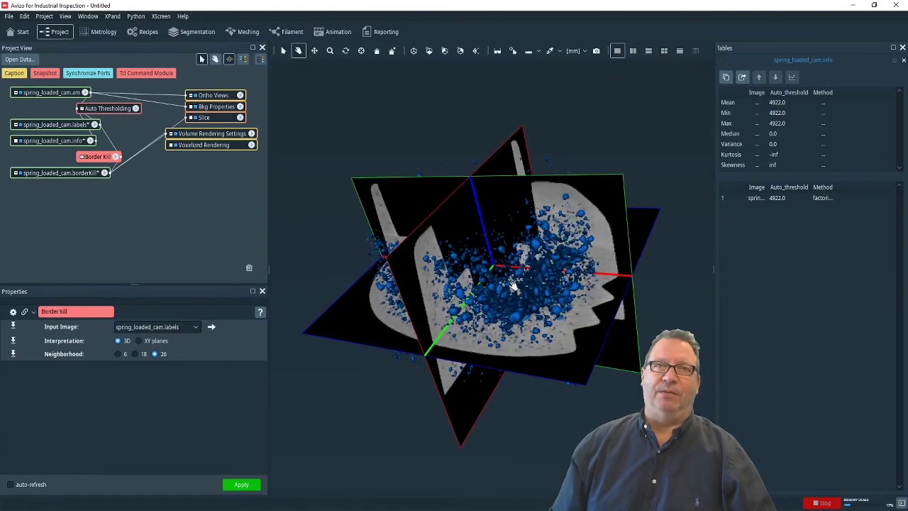
scroll(513, 284, "up", 10)
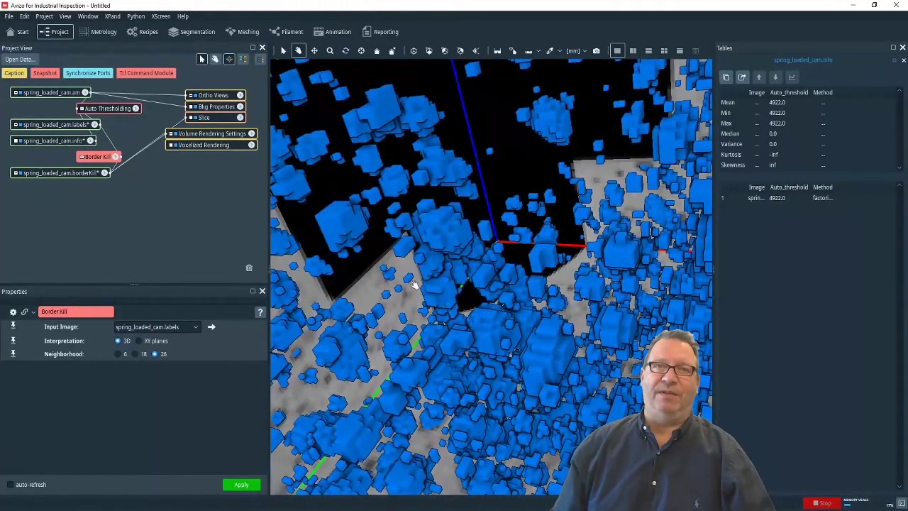
left_click_drag(220, 144, 204, 173)
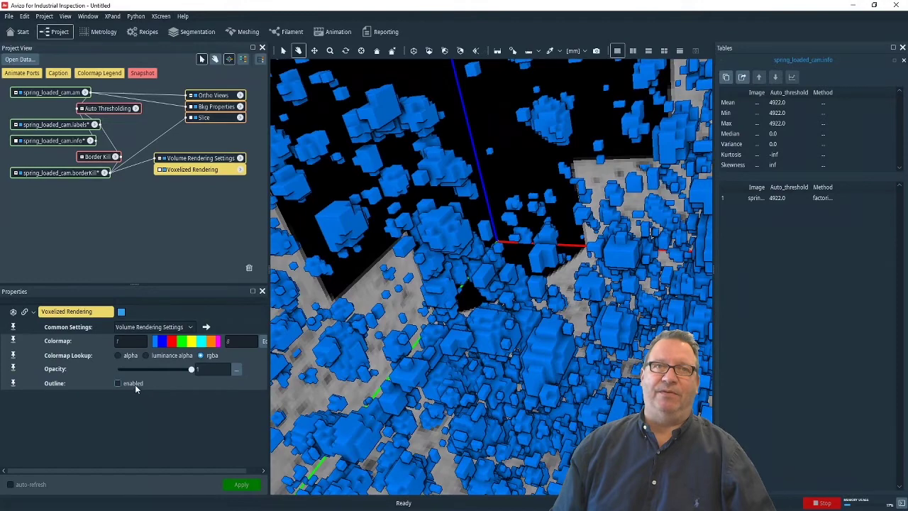
left_click(134, 384)
left_click_drag(462, 277, 463, 278)
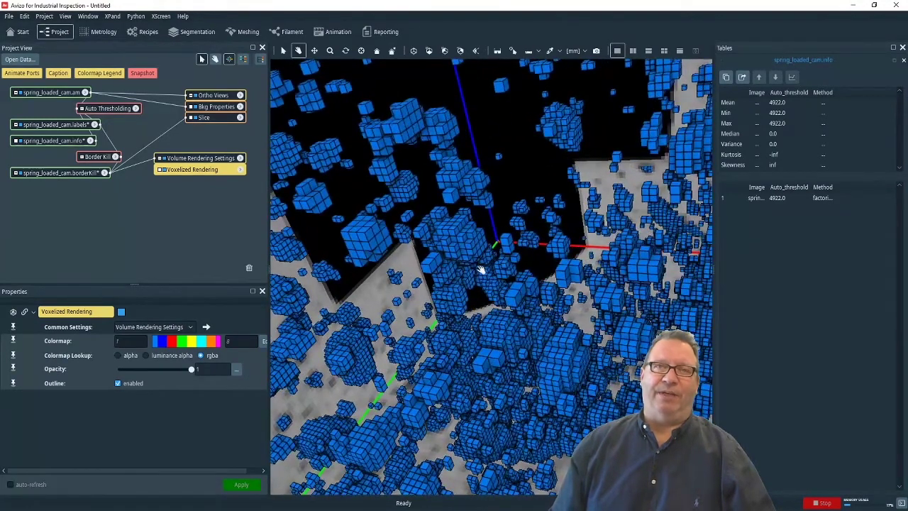
- Run Remove Small Spots on spring_loaded_cam.borderKill in 3D with a size of 8 px and connect the displays to the filtered result
left_click(62, 173)
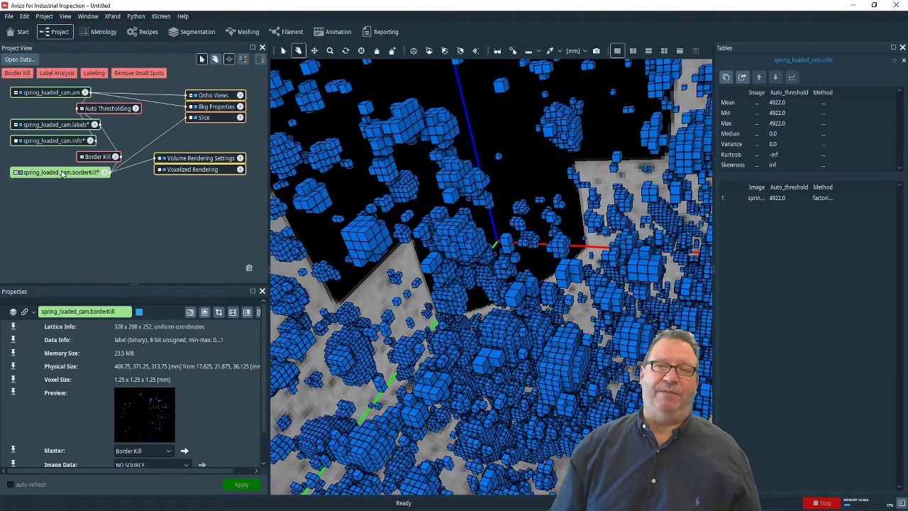
right_click(62, 174)
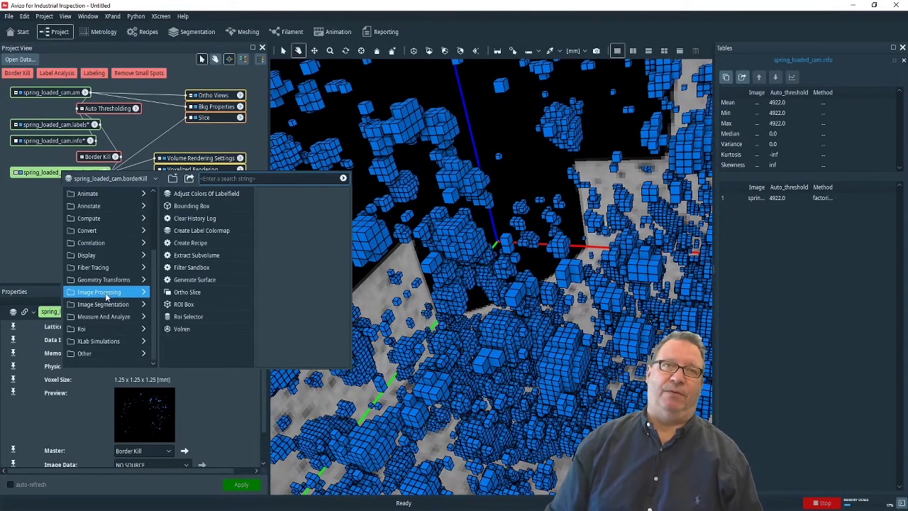
mouse_move(106, 304)
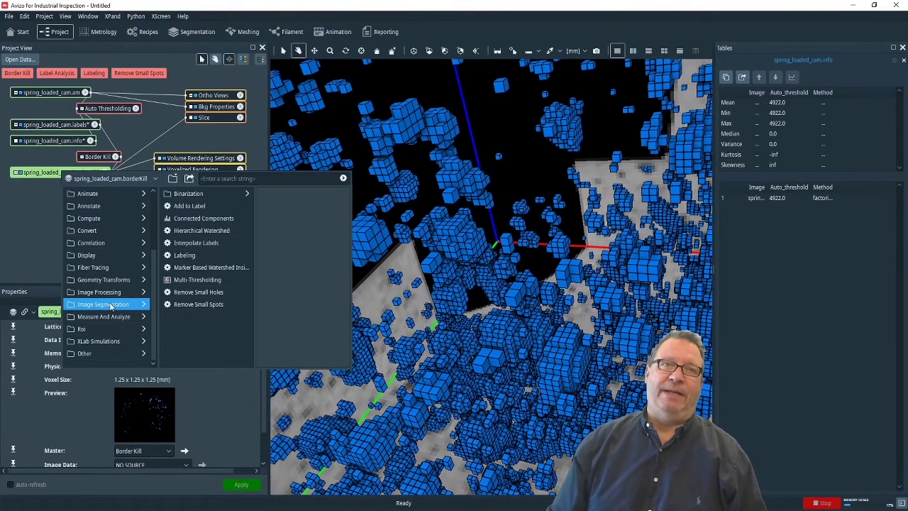
left_click(187, 307)
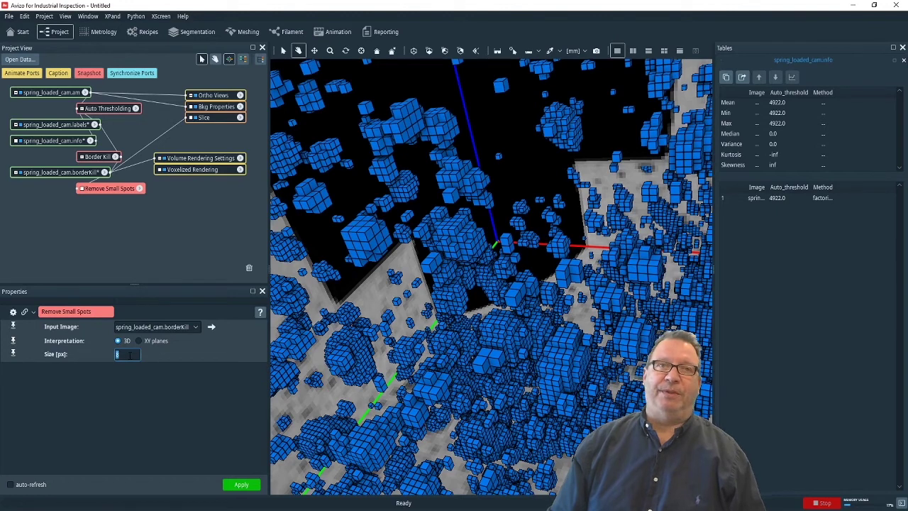
left_click(238, 487)
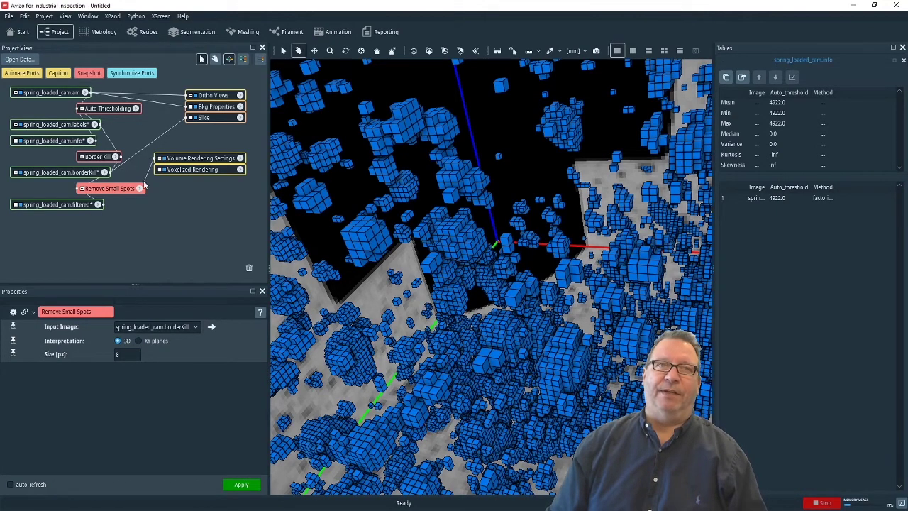
left_click_drag(95, 205, 96, 204)
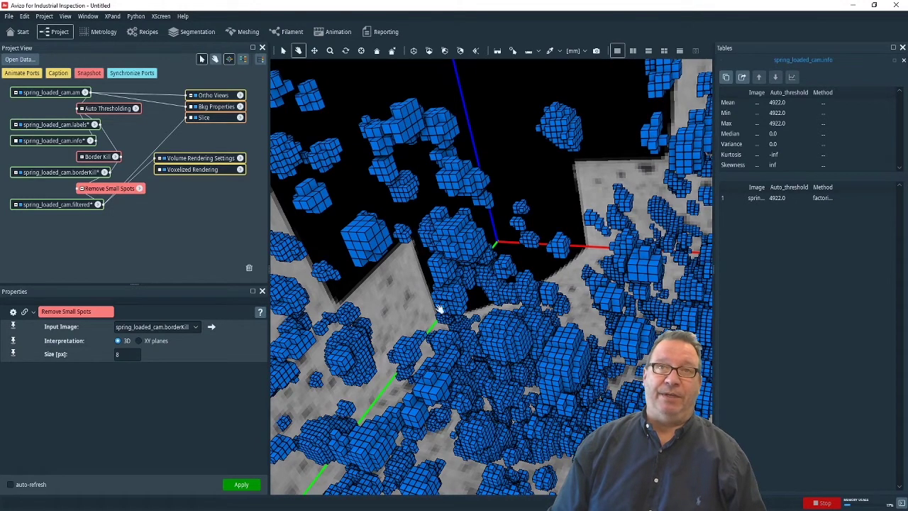
- Attach a Label Analysis module from the individual measures to spring_loaded_cam.filtered and place it clear of the data objects
right_click(77, 205)
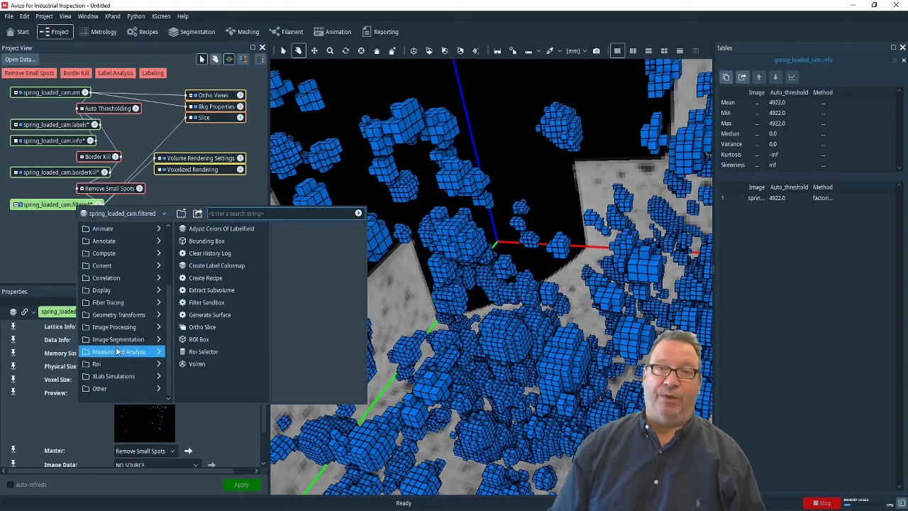
mouse_move(117, 351)
mouse_move(213, 241)
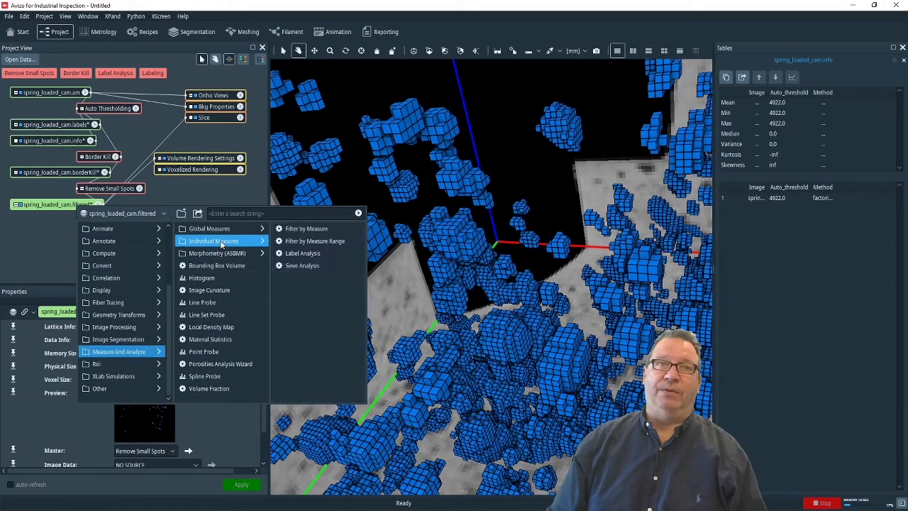
mouse_move(311, 254)
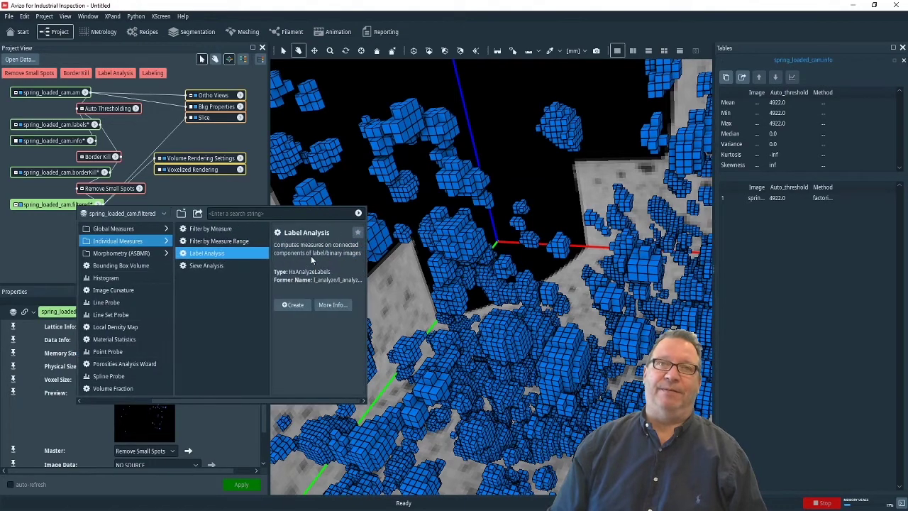
left_click(296, 305)
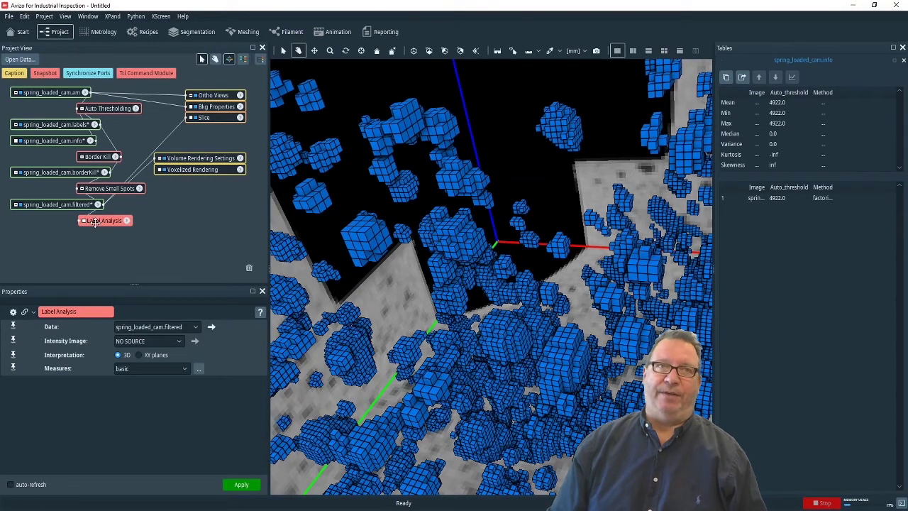
left_click_drag(92, 226, 113, 229)
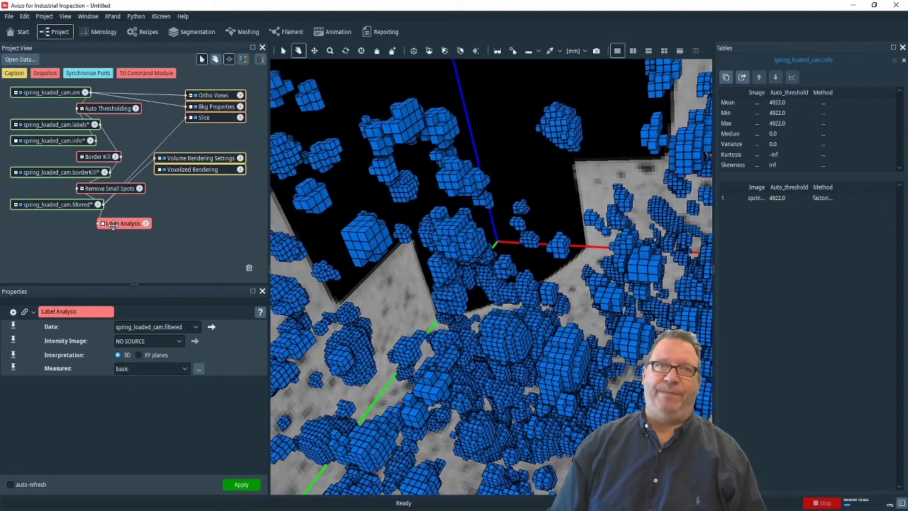
- Run Label Analysis in 3D with the basic measures and connect the slice and volume rendering to the resulting label image
left_click(117, 369)
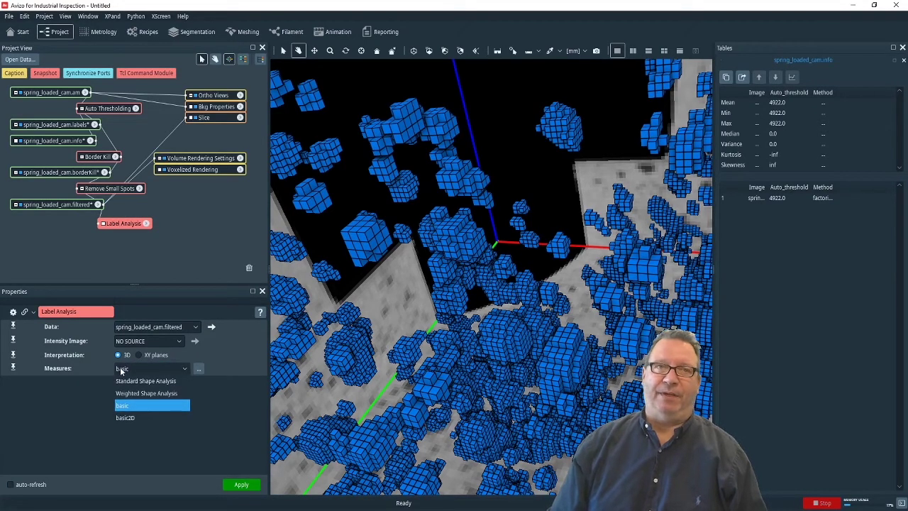
left_click(122, 370)
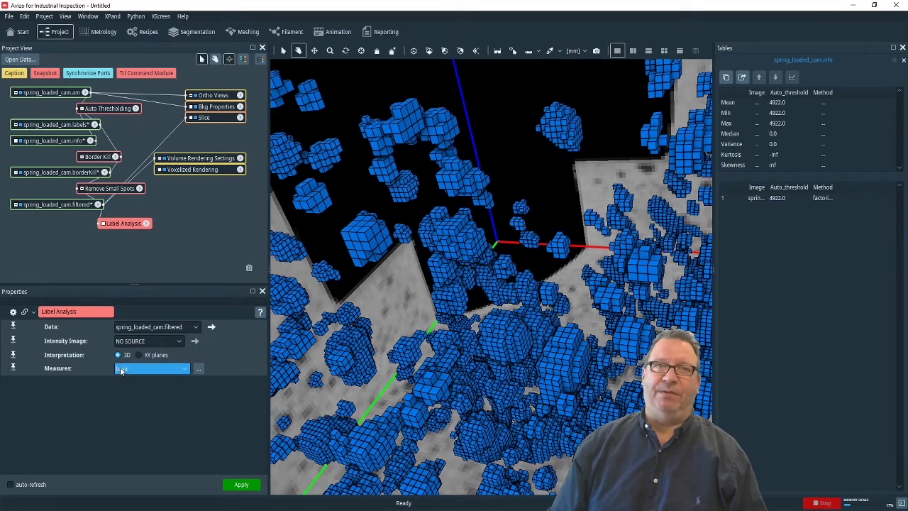
left_click(247, 484)
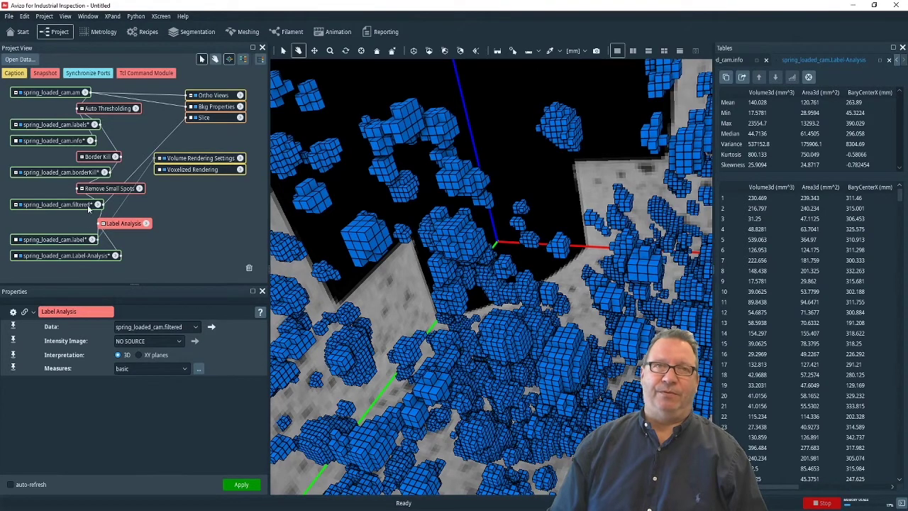
left_click_drag(134, 172, 106, 241)
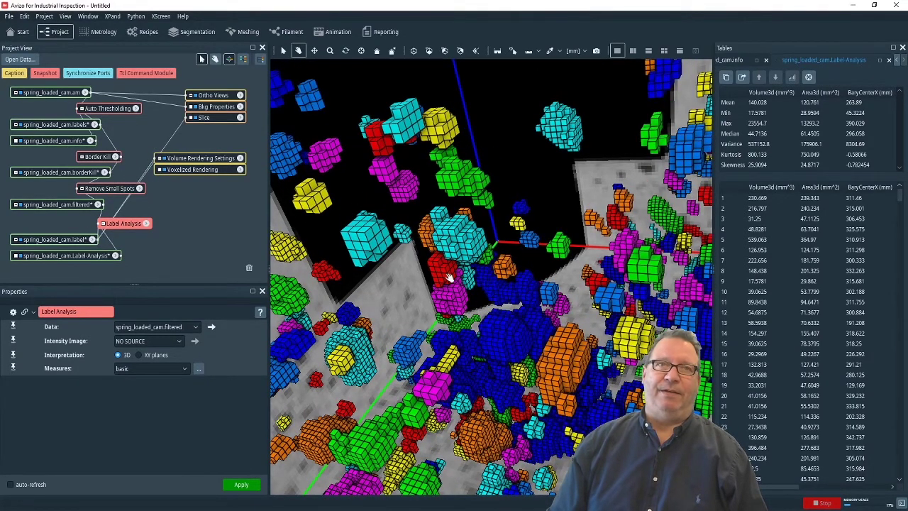
- Return to the four-viewer layout and examine the individually coloured pores in the slices and the 3D view
scroll(449, 278, "down", 5)
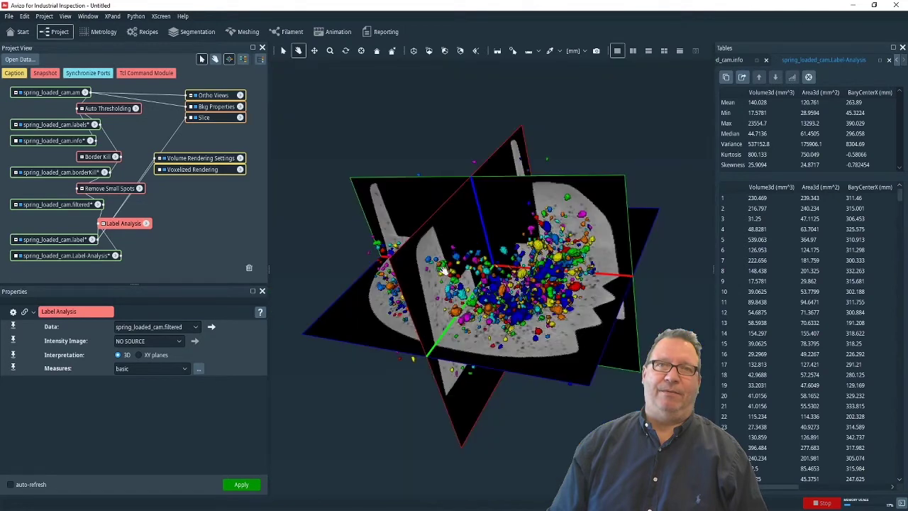
left_click(664, 51)
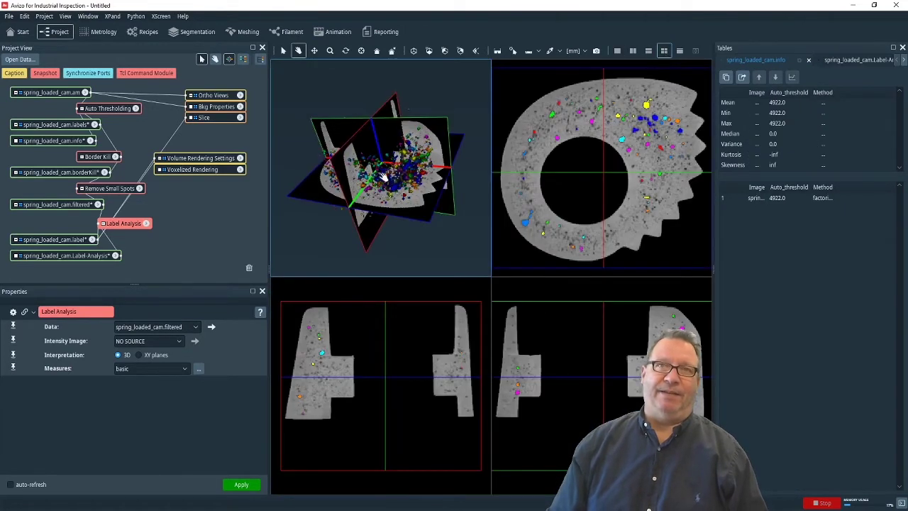
left_click_drag(384, 178, 357, 206)
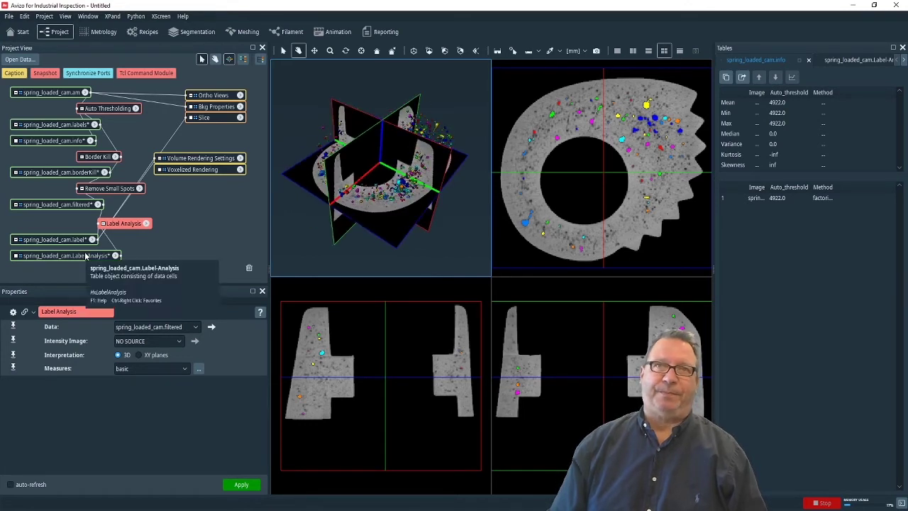
- Create a recipe of the whole pore analysis workflow from spring_loaded_cam.Label-Analysis
right_click(85, 255)
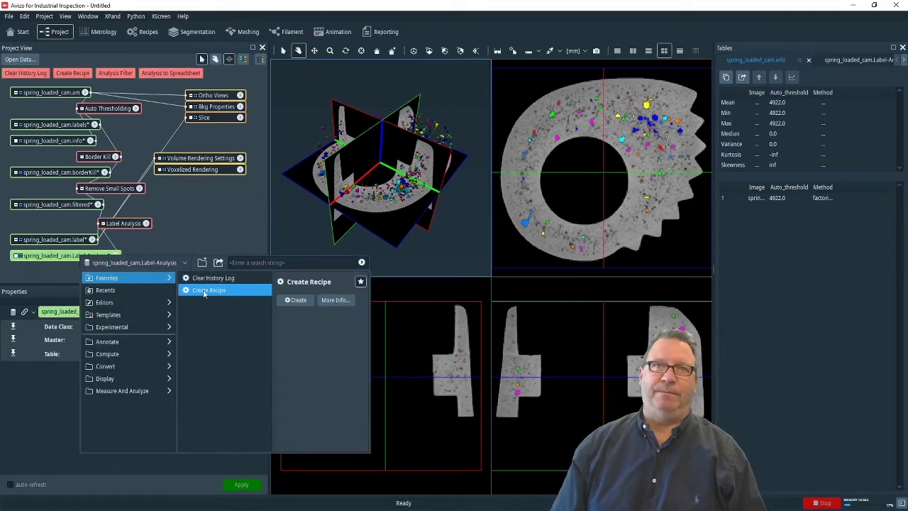
left_click(292, 302)
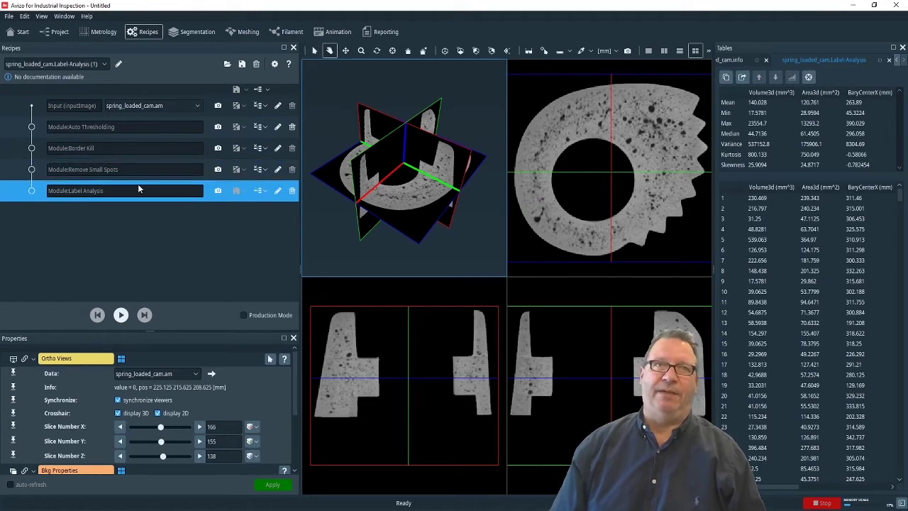
left_click(120, 314)
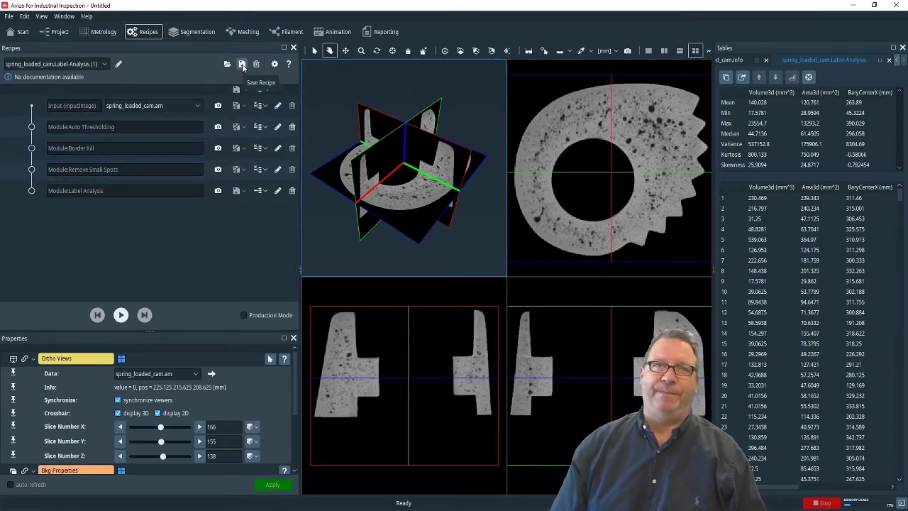
- Save the recipe to the Desktop as spring_loaded_cam.Label-Analysis
left_click(243, 65)
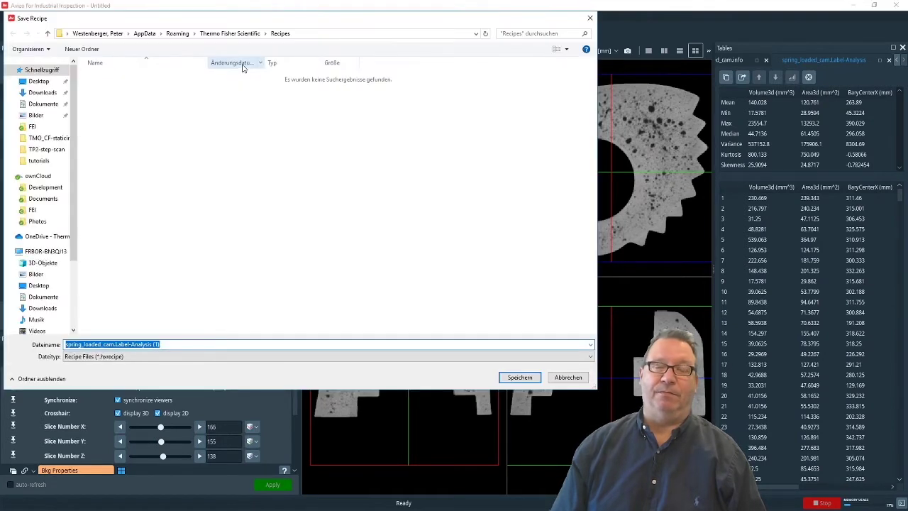
left_click_drag(71, 99, 79, 148)
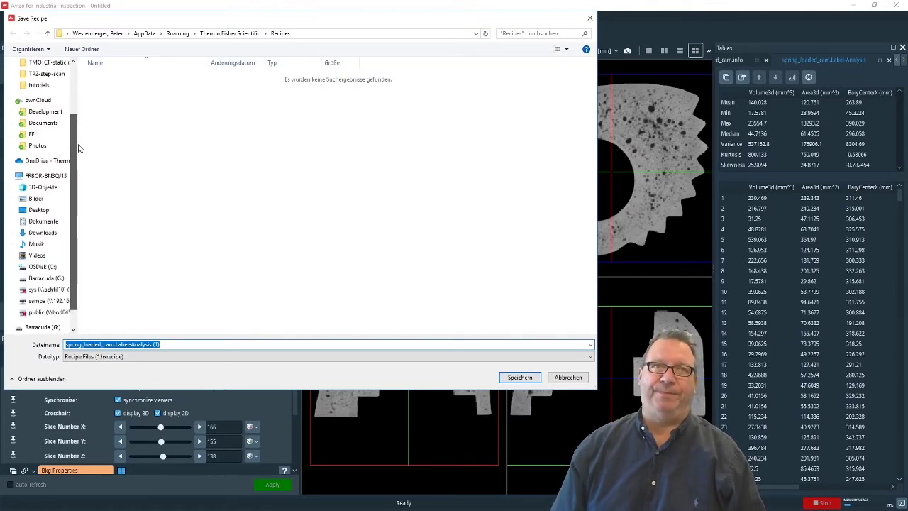
left_click(41, 210)
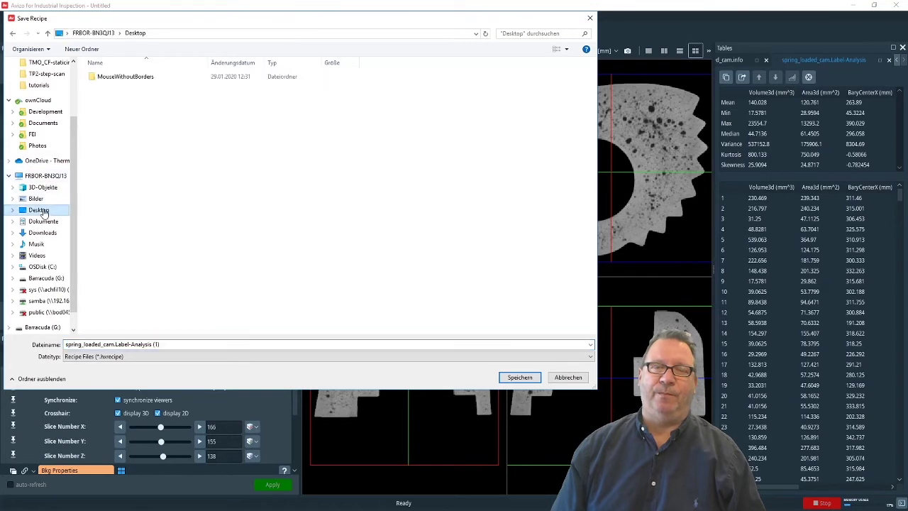
left_click(171, 343)
left_click(176, 344)
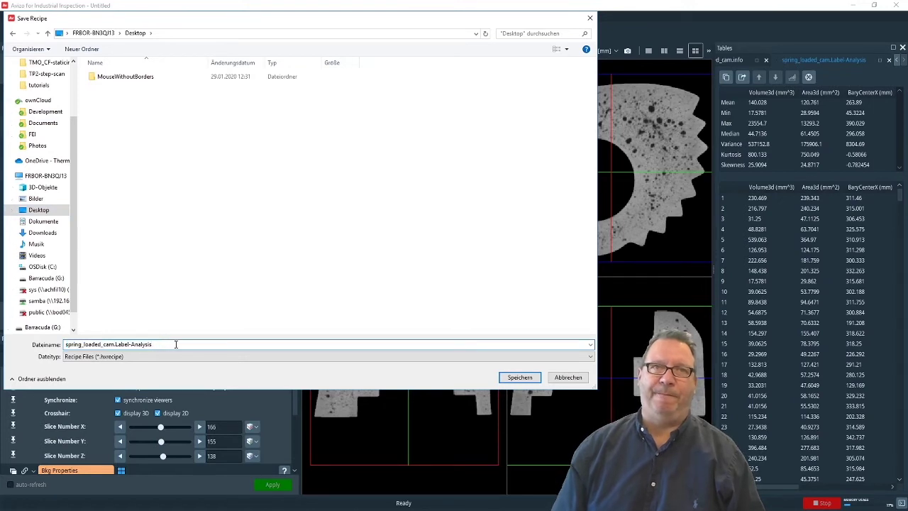
left_click(532, 377)
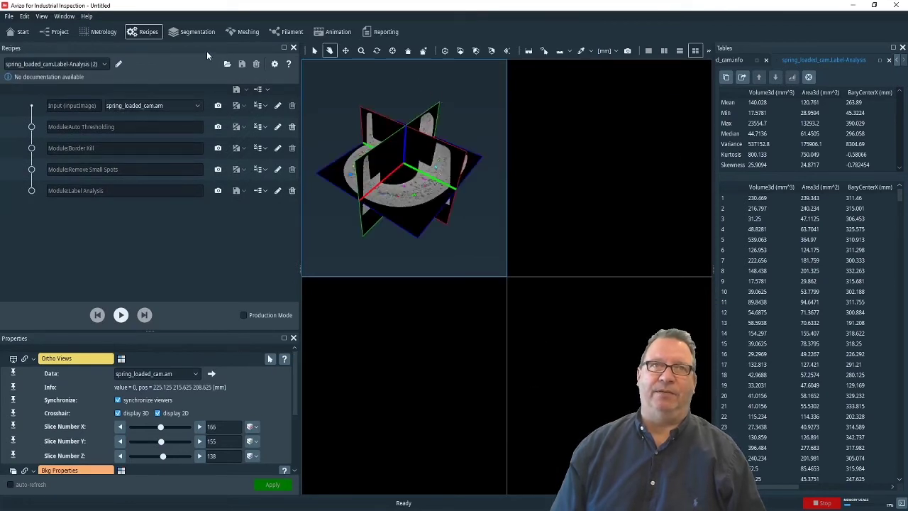
- Return to the project workspace and start a new project, removing all unsaved data objects
left_click(57, 31)
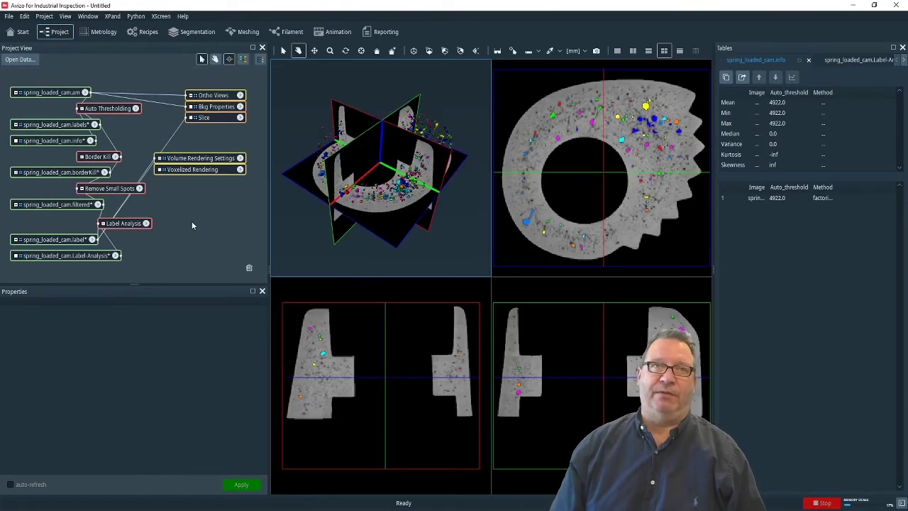
left_click(7, 17)
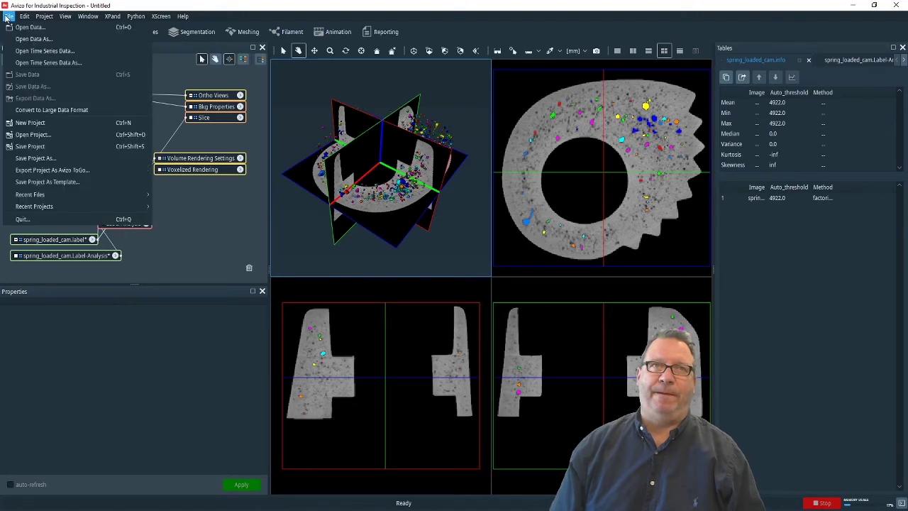
left_click(38, 124)
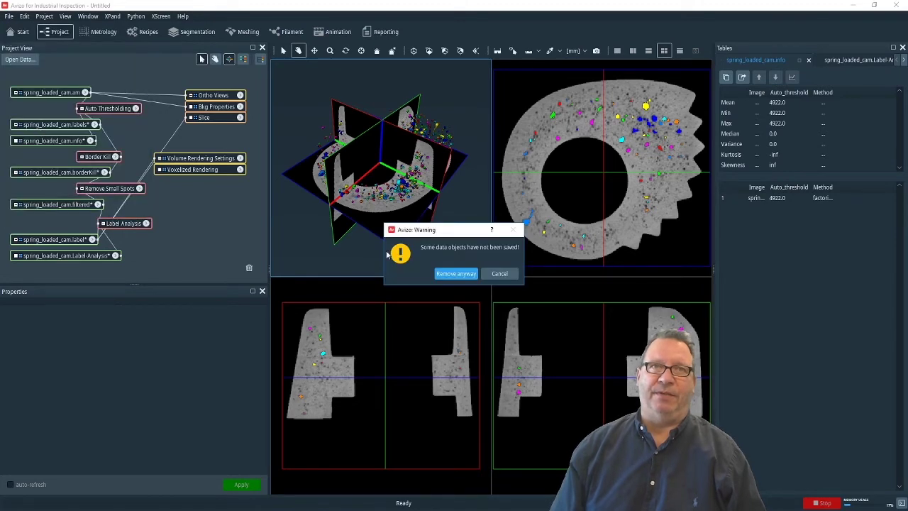
left_click(467, 276)
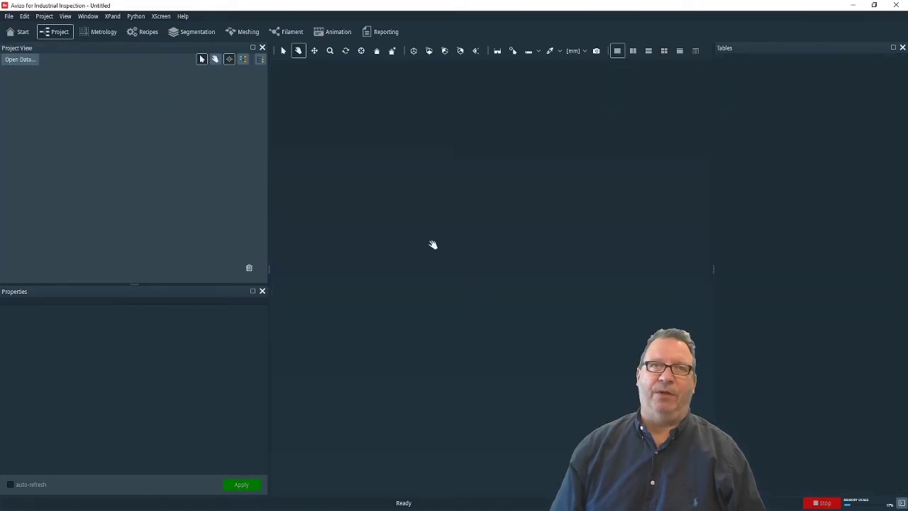
- Open the spring_loaded_cam.am scan from the tutorials folder
left_click(34, 61)
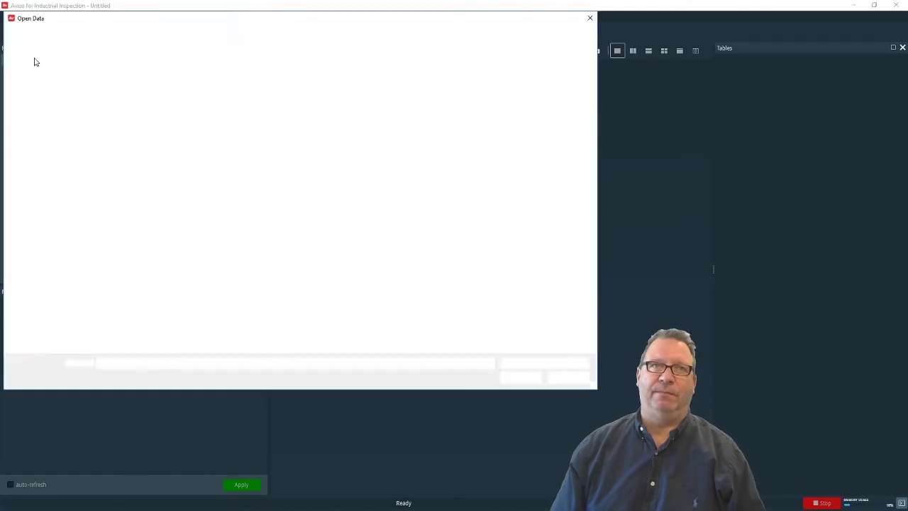
scroll(138, 294, "down", 2)
left_click(142, 318)
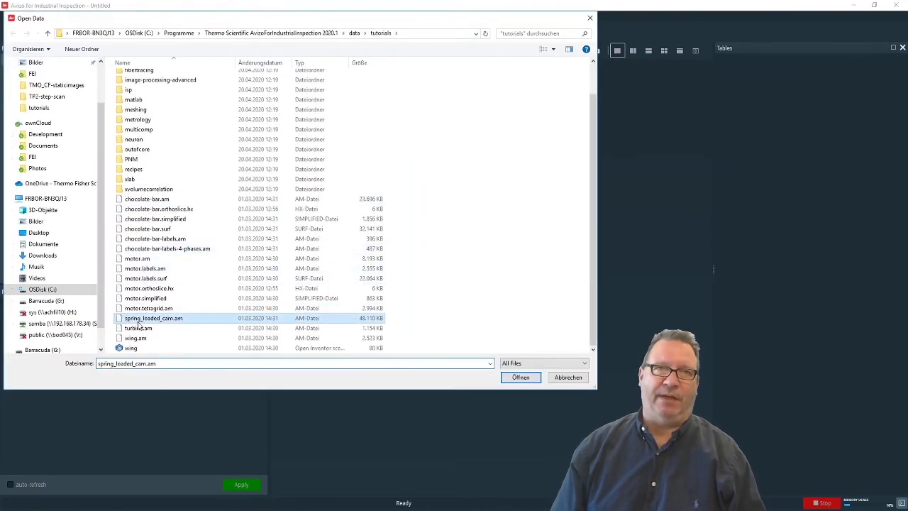
left_click(519, 377)
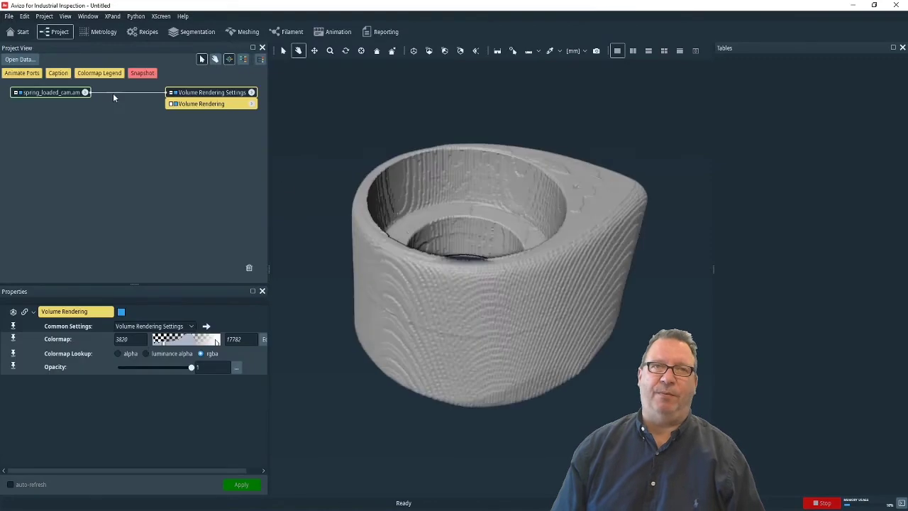
- Remove the default volume rendering and its settings so only the spring_loaded_cam.am data object is kept
left_click(46, 95)
left_click(216, 93)
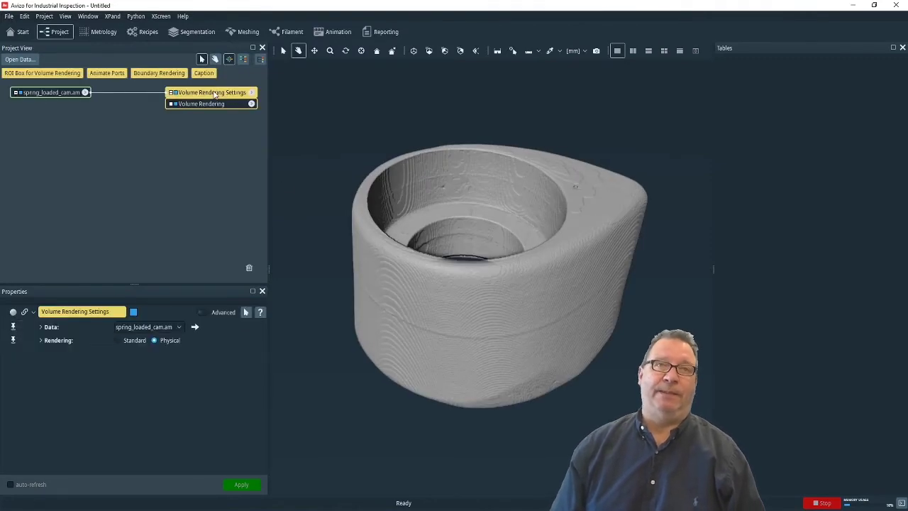
left_click_drag(216, 93, 249, 267)
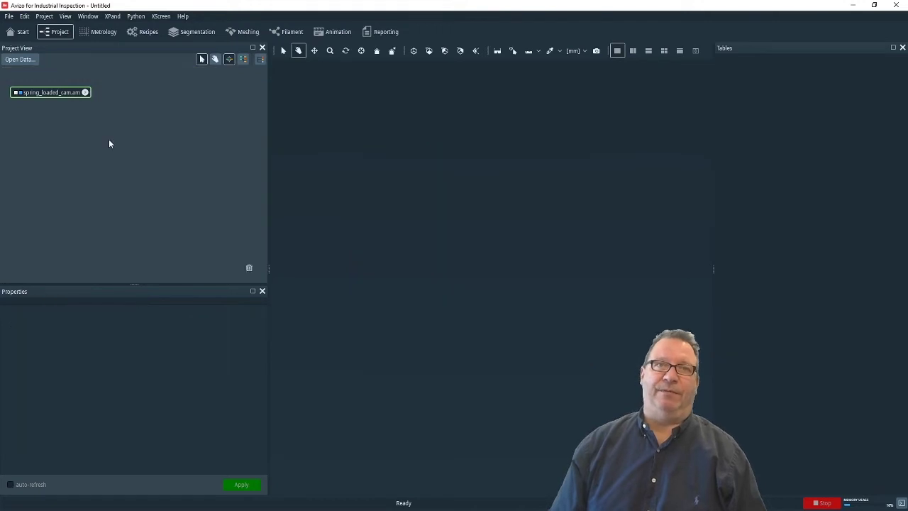
- Create a Recipe Player object in the project beside the spring_loaded_cam.am data
left_click(69, 92)
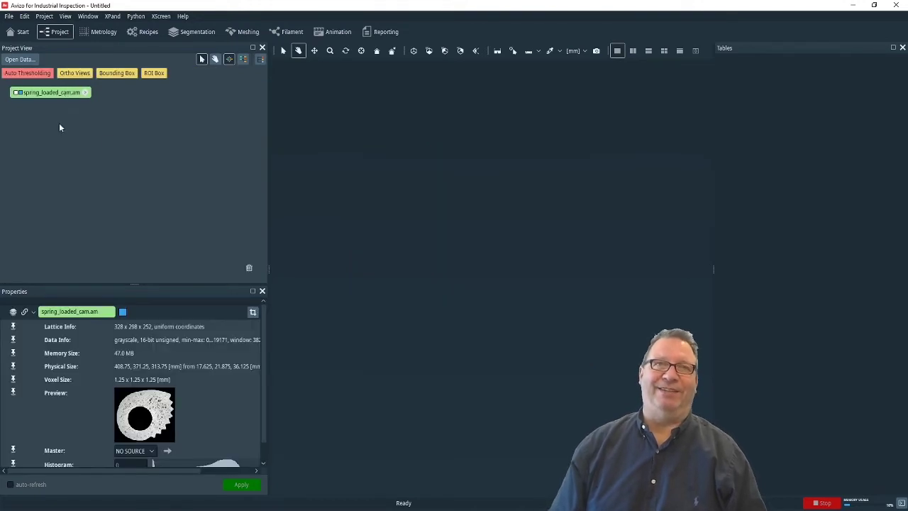
left_click(59, 123)
right_click(59, 123)
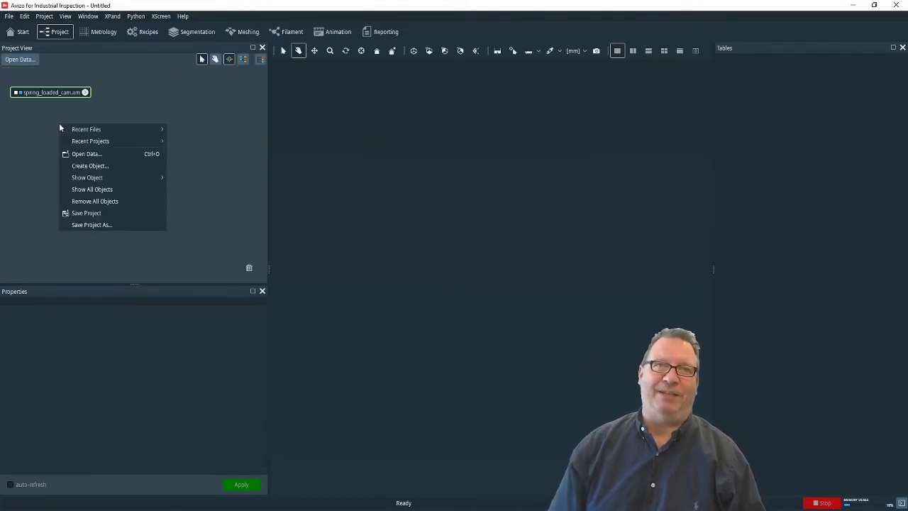
left_click(90, 165)
left_click(220, 245)
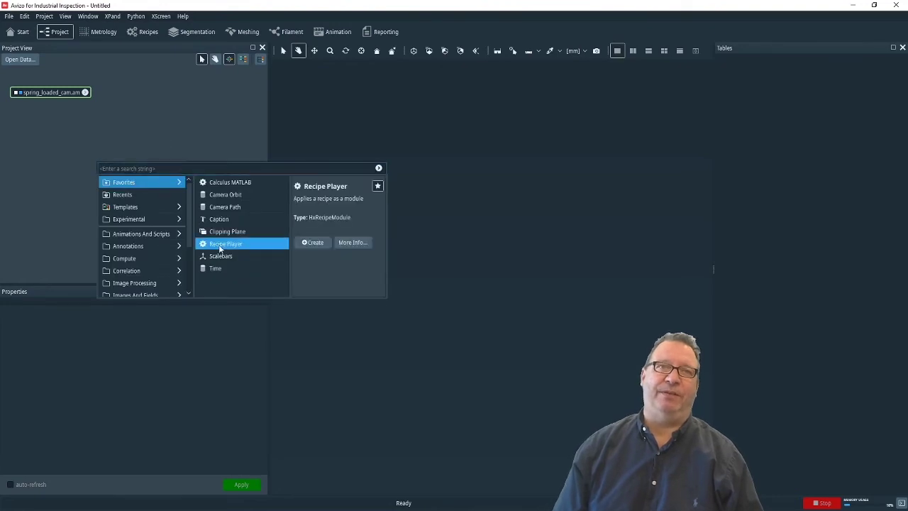
left_click(315, 243)
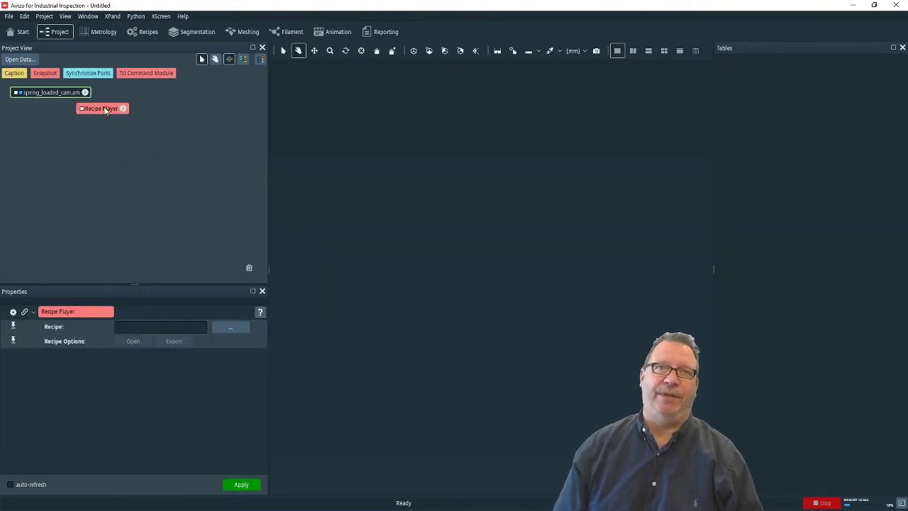
- Load the saved recipe spring_loaded_cam.Label-Analysis.hxrecipe from the Desktop into the Recipe Player
left_click(222, 326)
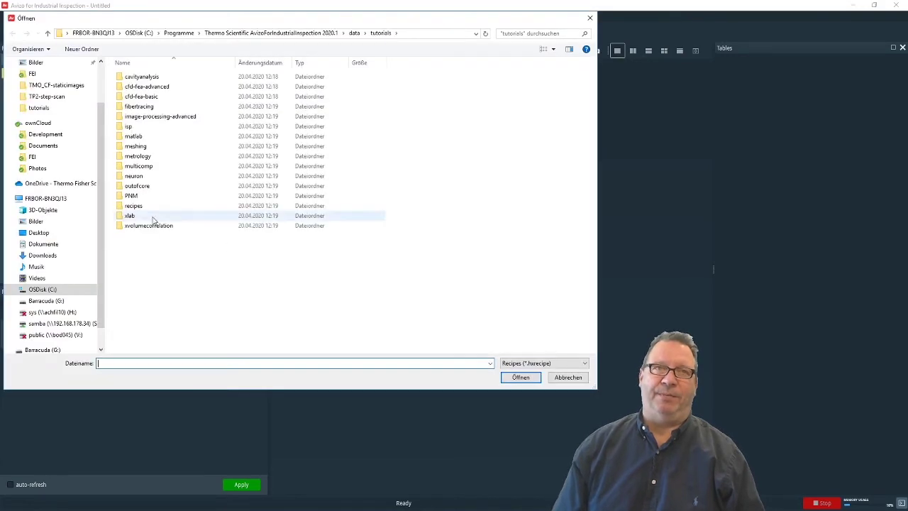
left_click(64, 233)
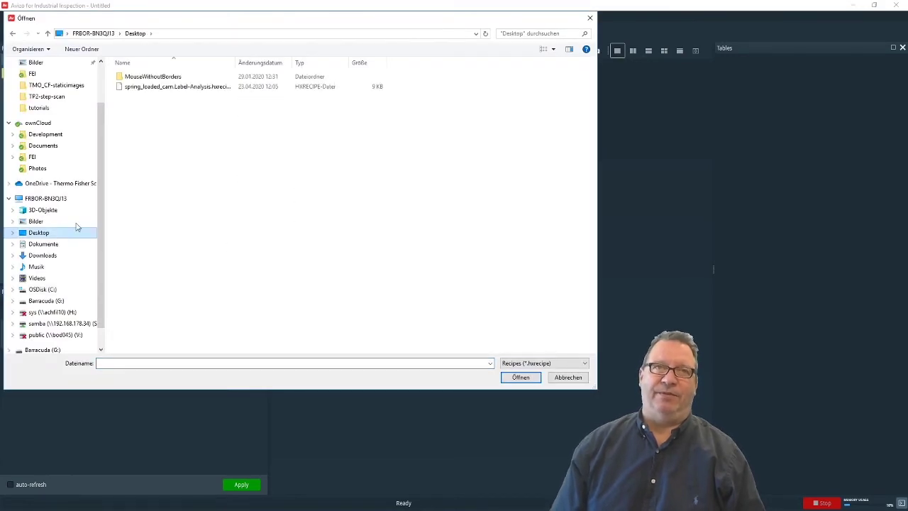
left_click(161, 93)
left_click(505, 376)
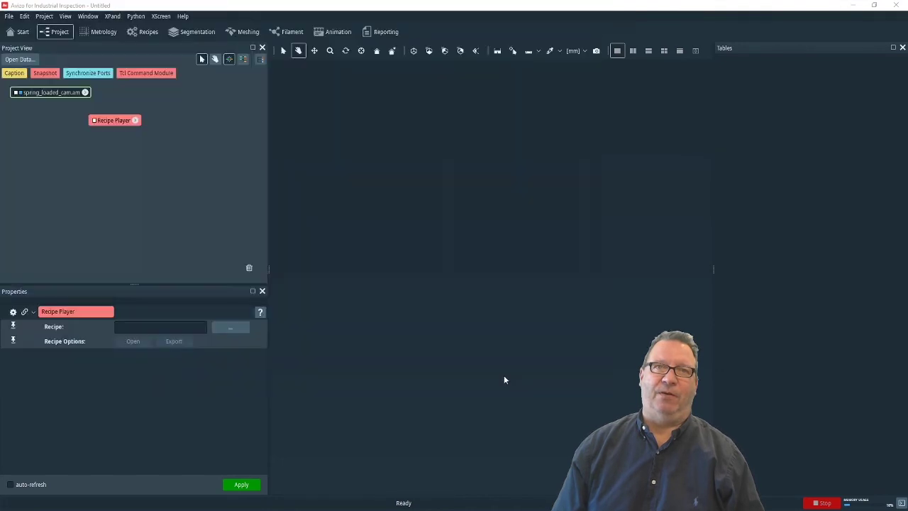
- Connect the Recipe Player's input image to spring_loaded_cam.am and run the recipe
left_click(95, 121)
left_click(117, 132)
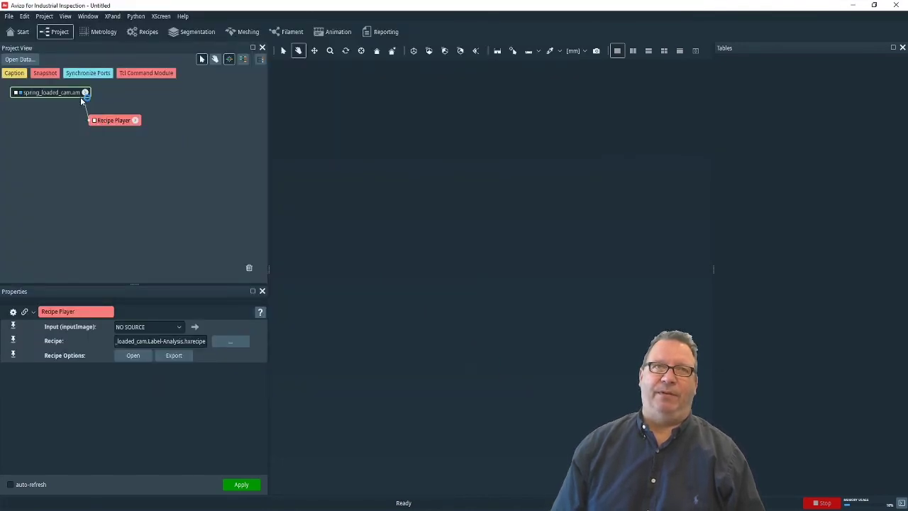
left_click(244, 485)
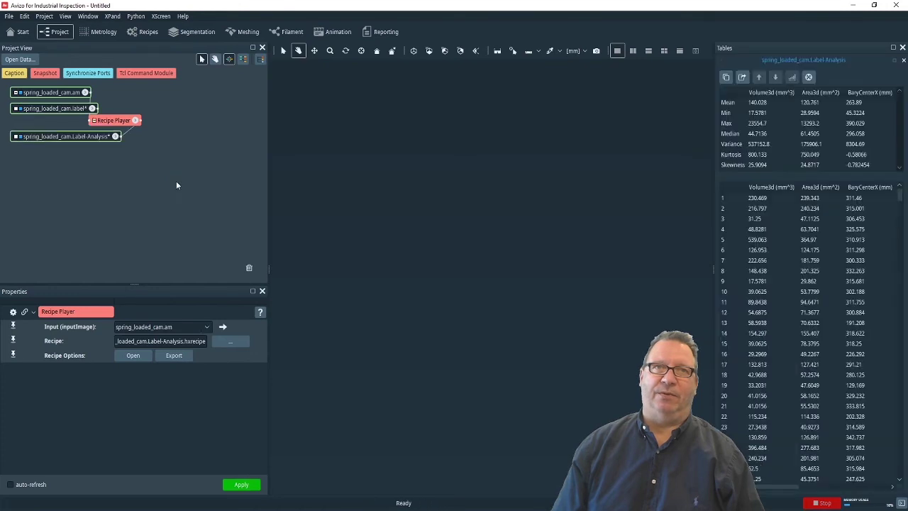
- Add Ortho Views to spring_loaded_cam.am and a Voxelized Rendering to the resulting spring_loaded_cam.label image
left_click(68, 93)
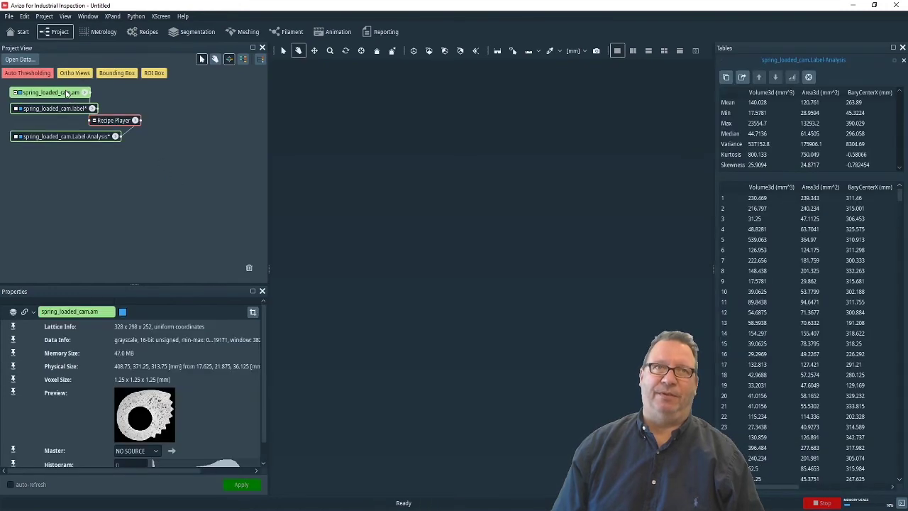
left_click(69, 74)
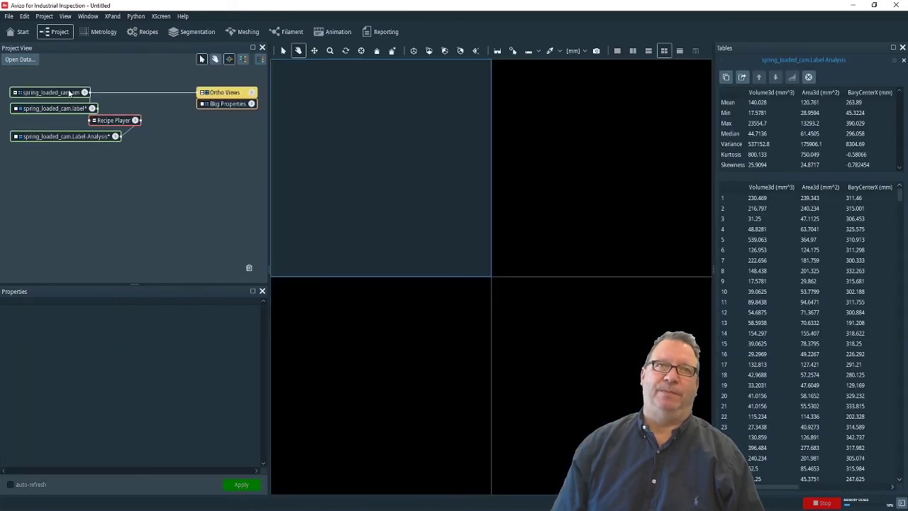
left_click(61, 109)
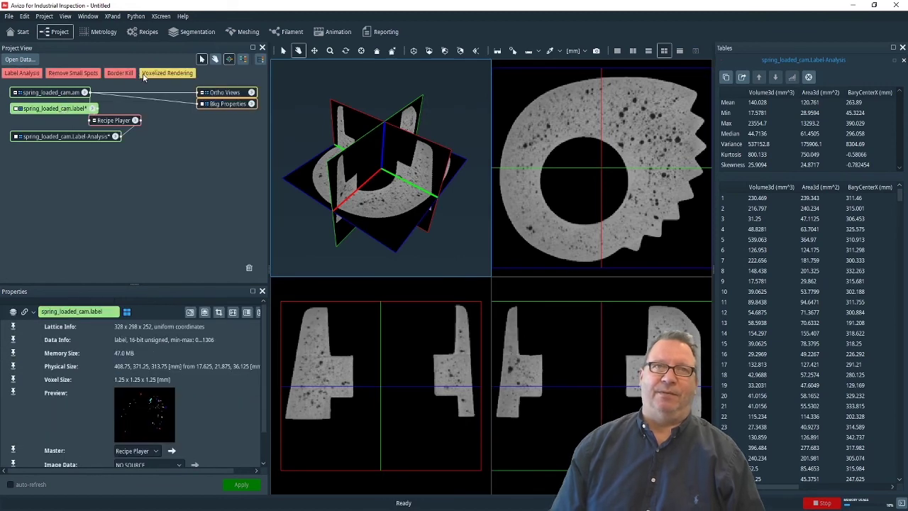
left_click(142, 73)
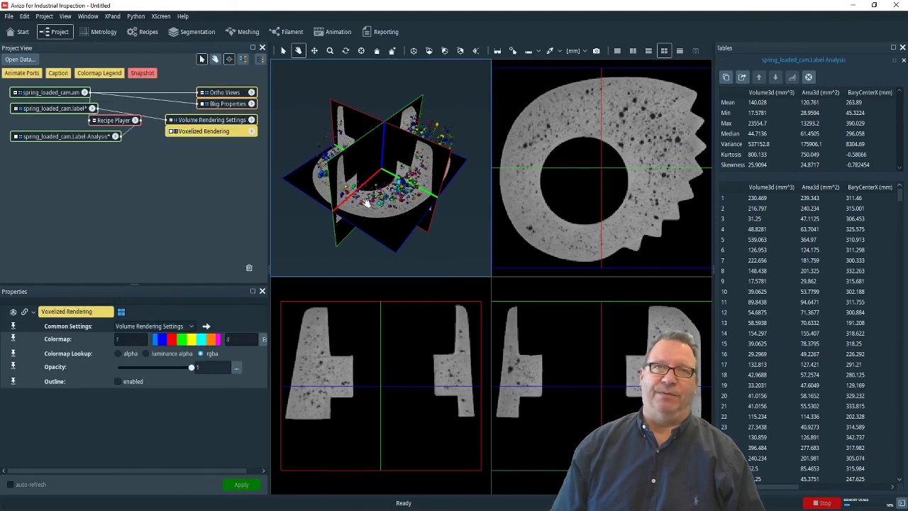
- Rotate the 3D view to inspect the coloured pores, and space out the Label-Analysis and Volume Rendering Settings objects in the project graph
left_click_drag(364, 210, 330, 203)
left_click_drag(89, 137, 83, 144)
left_click_drag(225, 121, 224, 137)
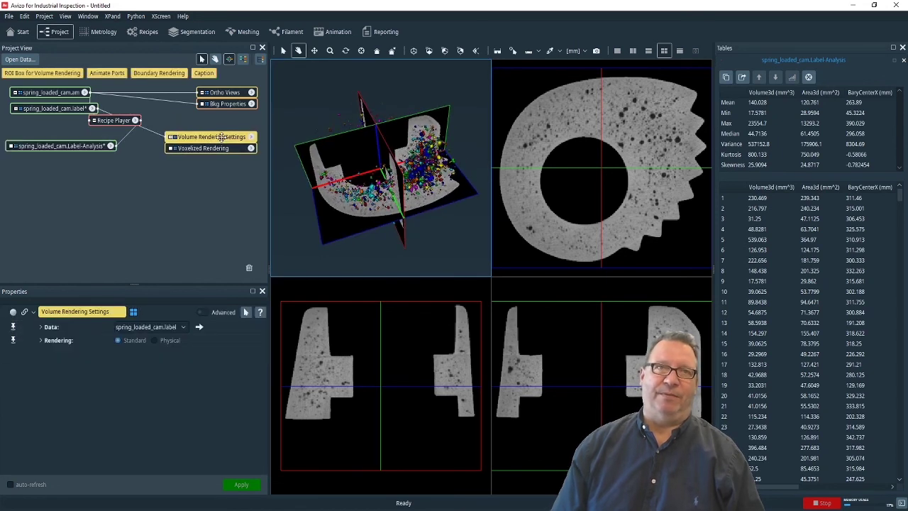